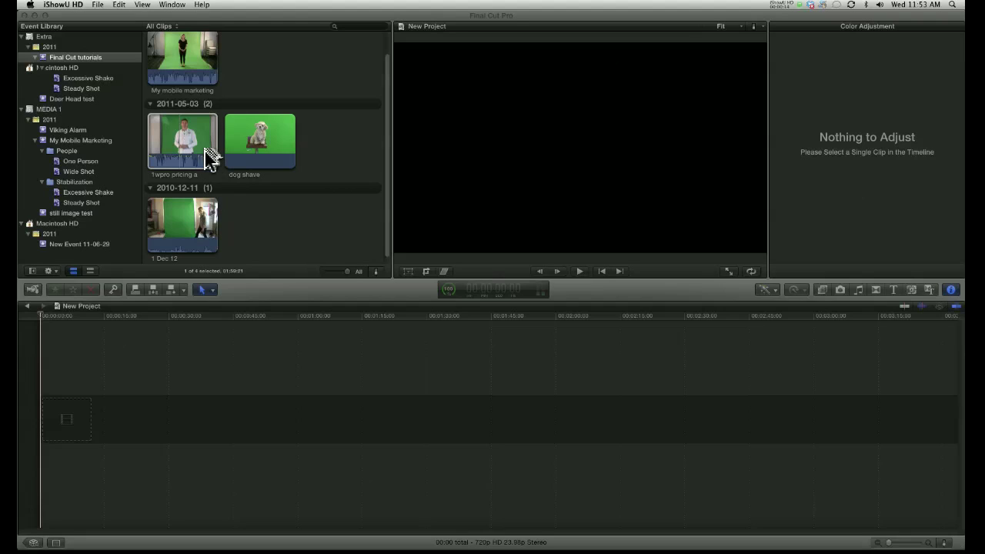
Add the Placeholder generator from the Elements category to the start of the empty project timeline.
left_click(413, 377)
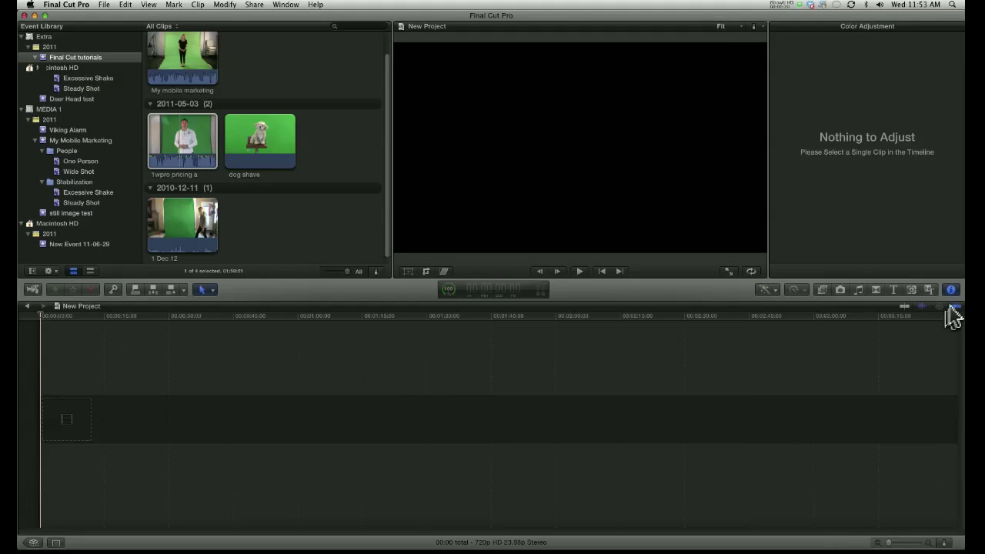
left_click(912, 291)
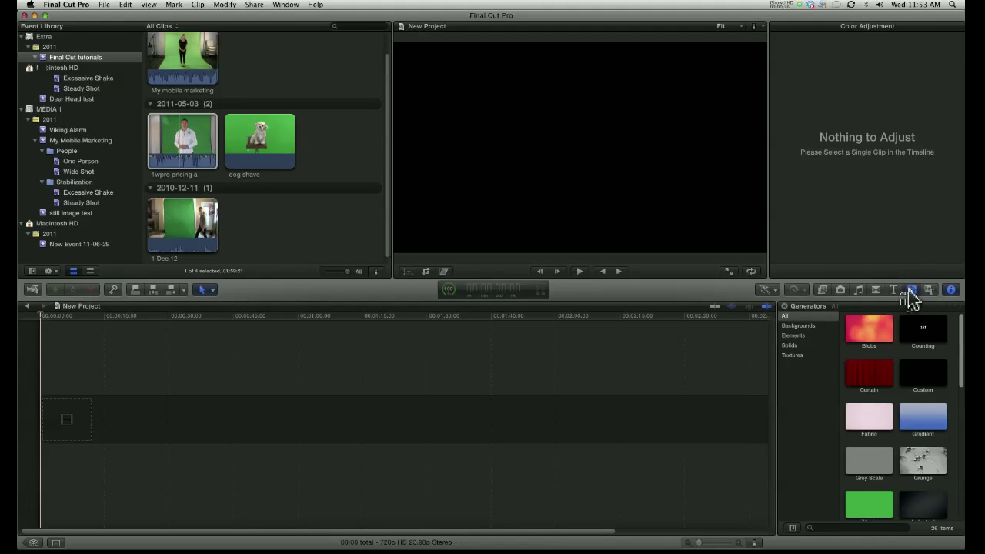
left_click(803, 336)
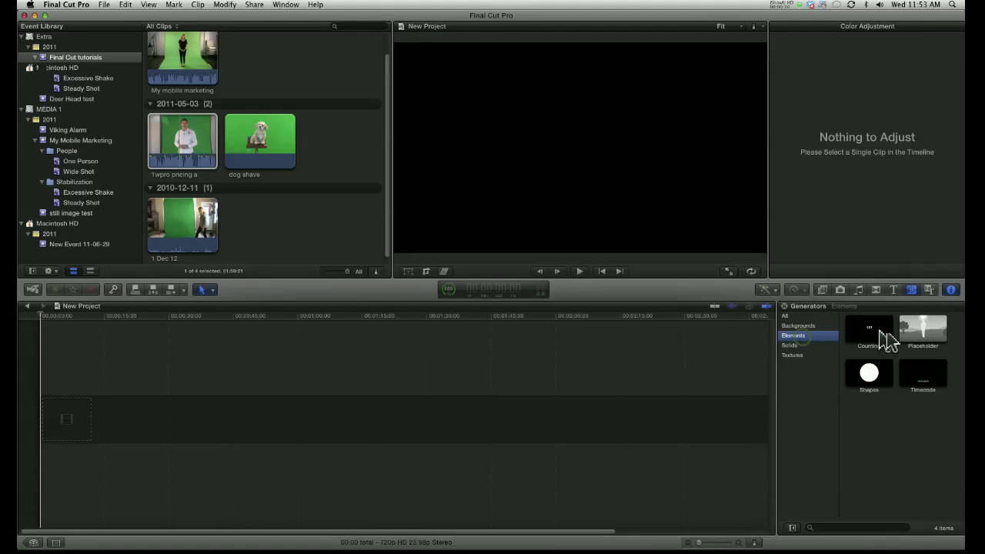
left_click_drag(929, 336, 60, 427)
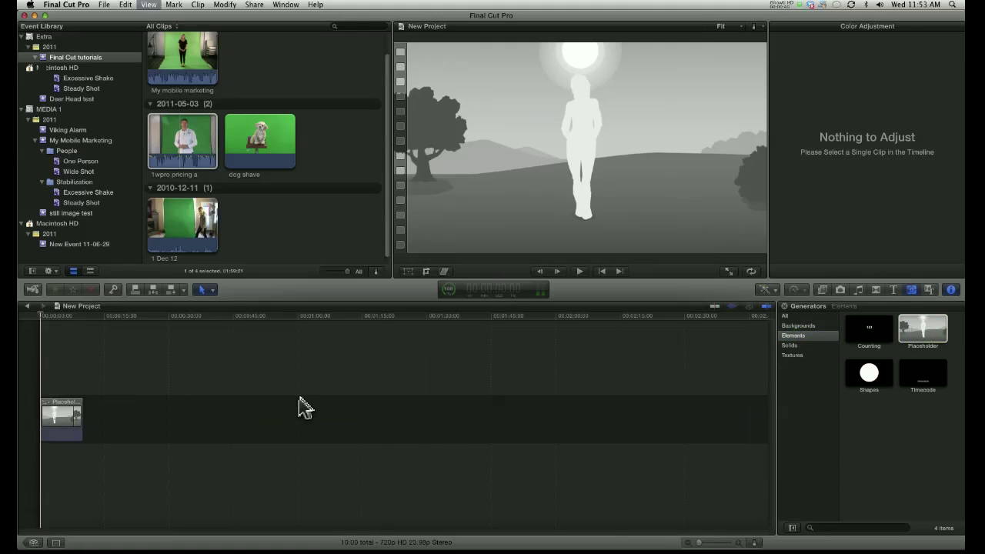
Open the Placeholder clip's generator parameters and set its number of people to 0.
key("super+equal")
key("super+equal")
key("super+equal")
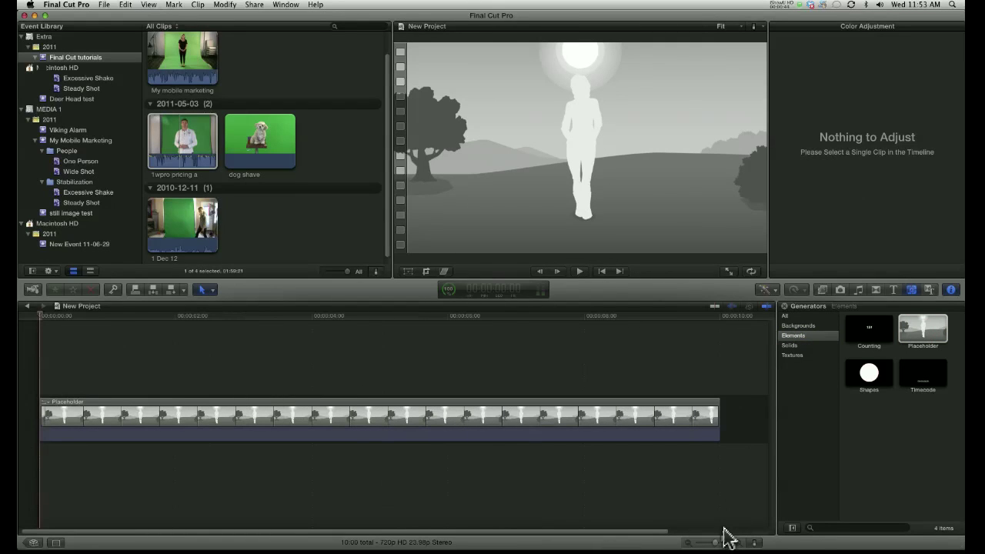
left_click(400, 416)
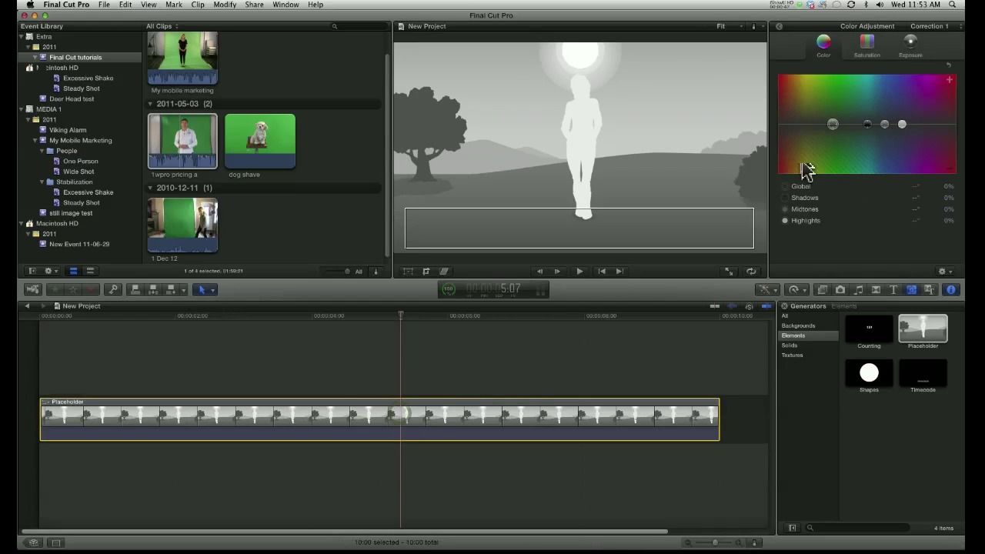
left_click(784, 31)
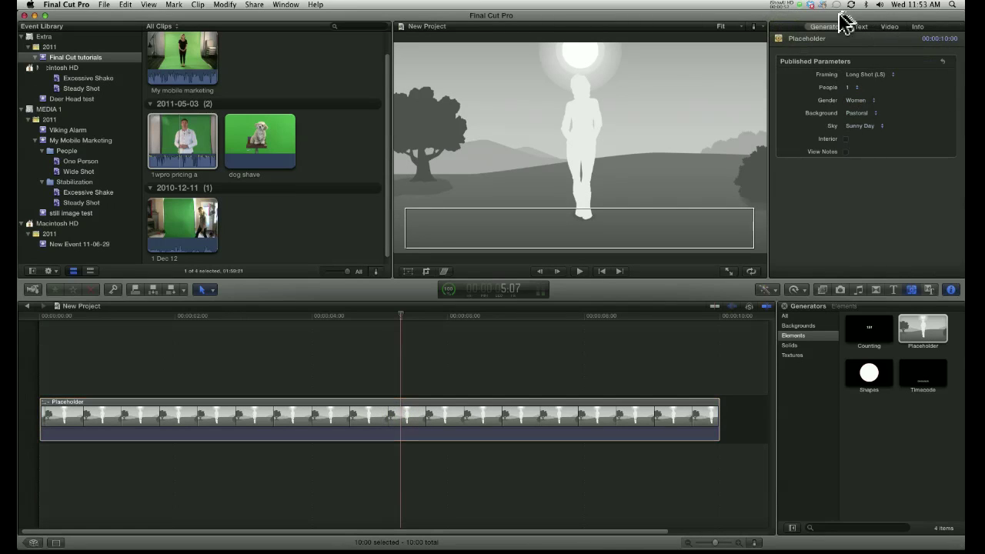
left_click(879, 113)
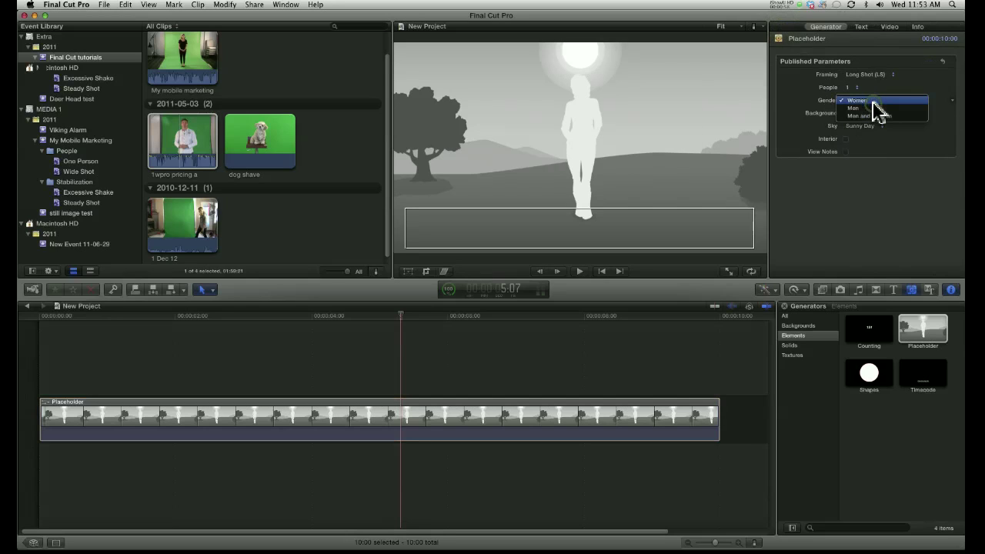
left_click(863, 101)
left_click(857, 90)
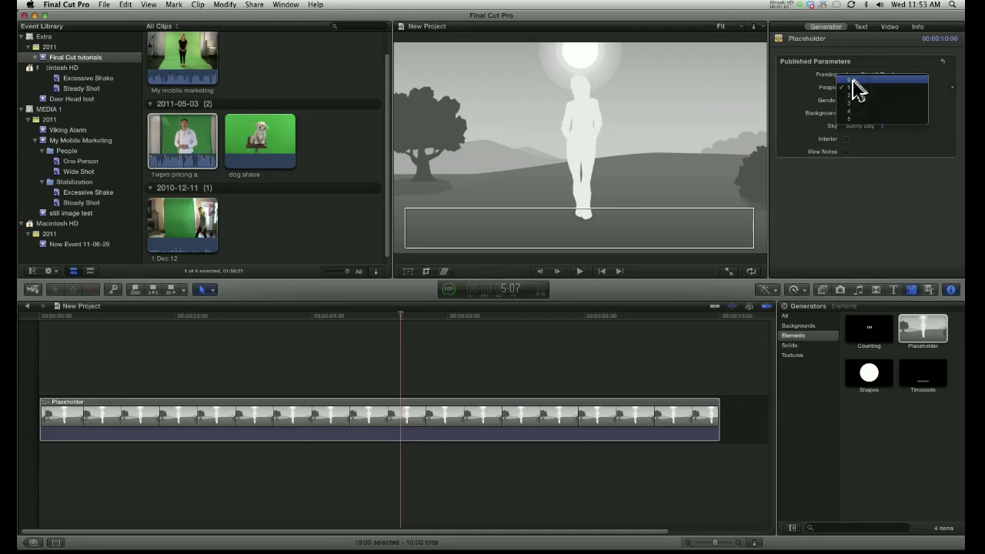
left_click(859, 90)
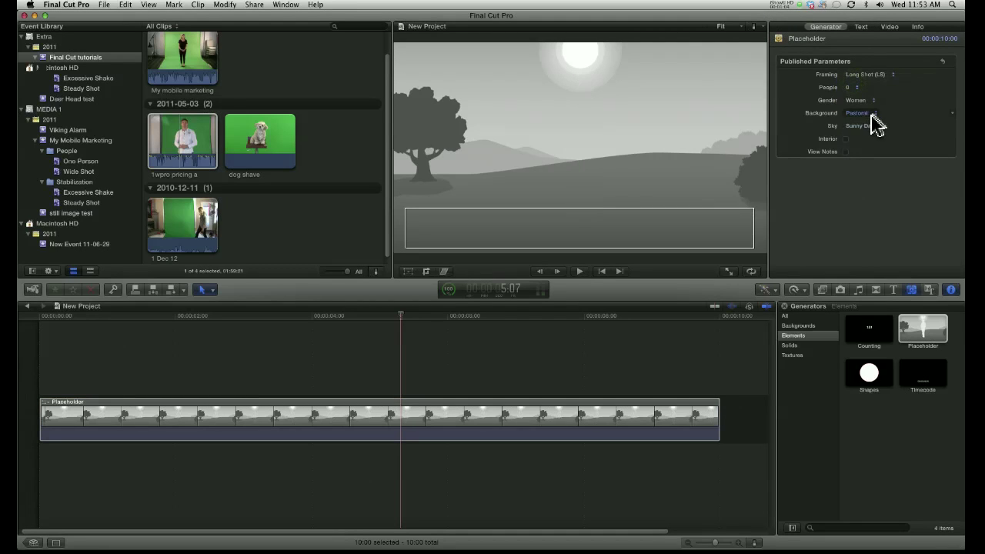
Set the placeholder's background to Distant City and its sky to Cloudy Night.
left_click(874, 117)
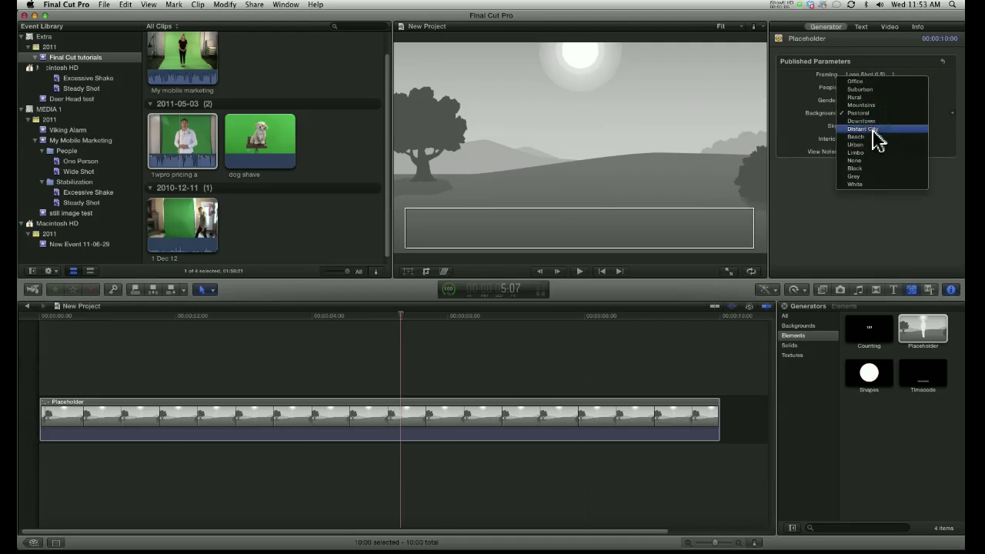
left_click(876, 129)
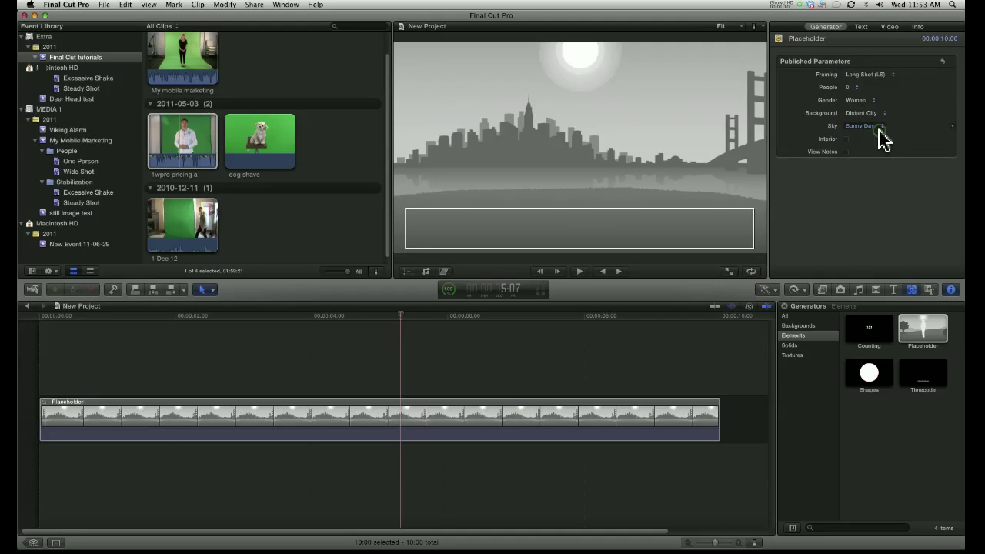
left_click(881, 129)
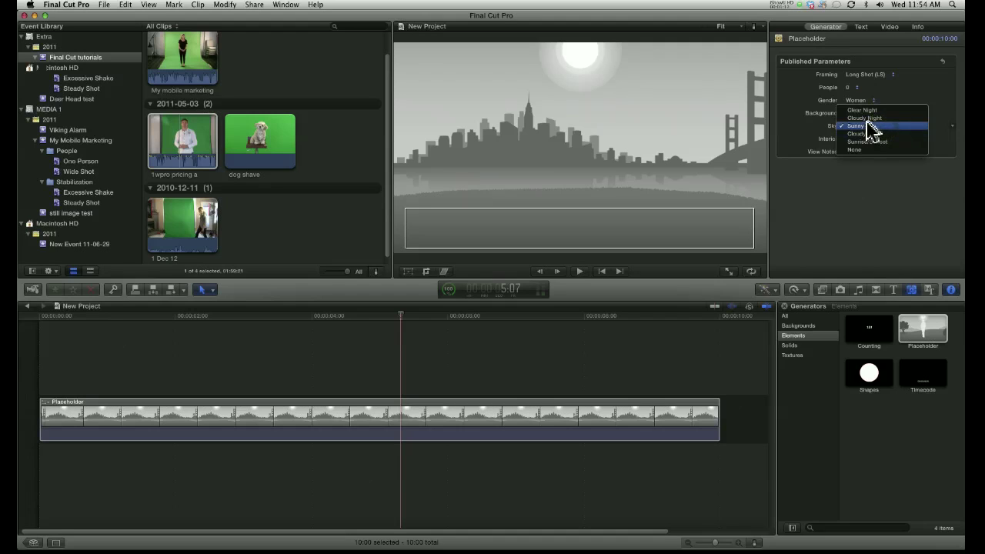
left_click(865, 118)
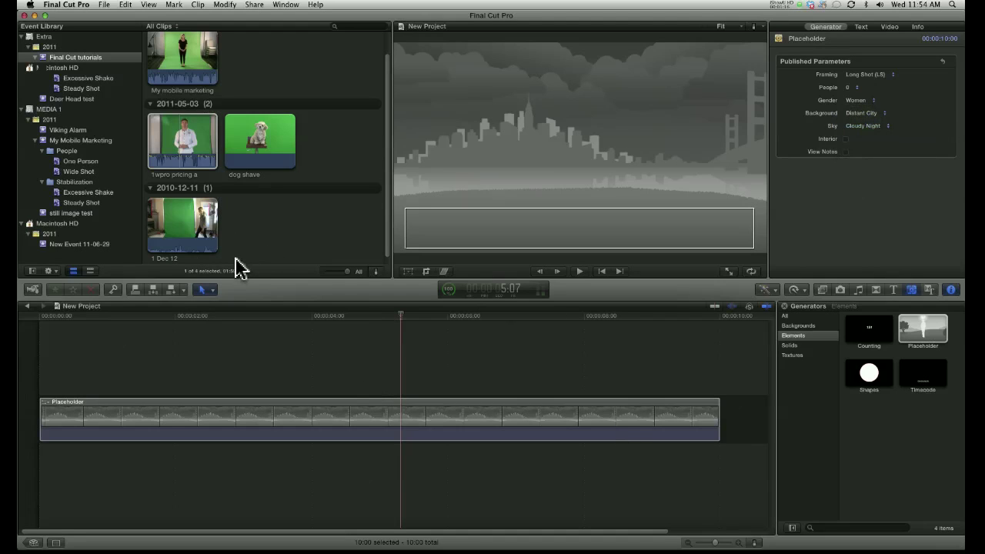
Connect the selected range of the "1wpro pricing a" green-screen clip above the placeholder at the timeline start.
left_click(181, 136)
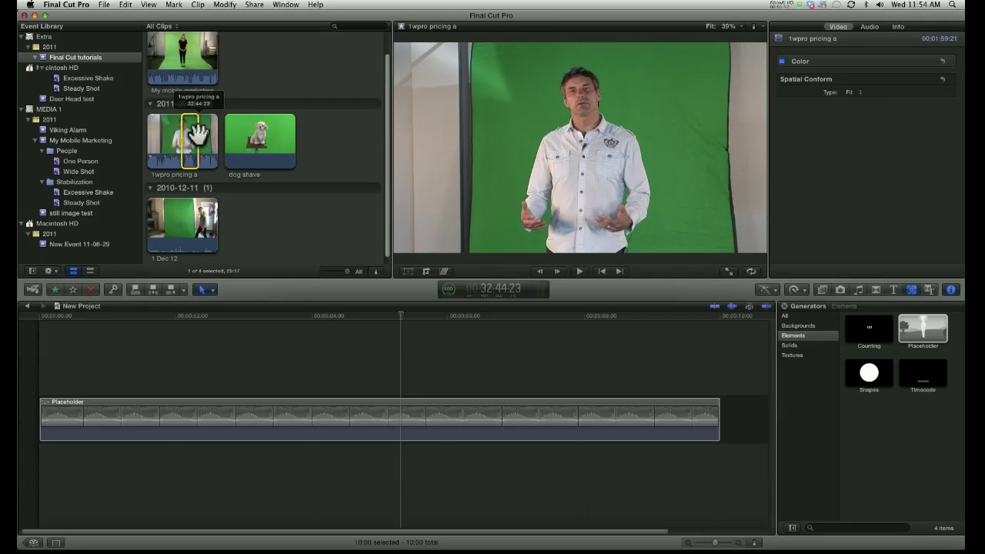
left_click_drag(192, 147, 45, 371)
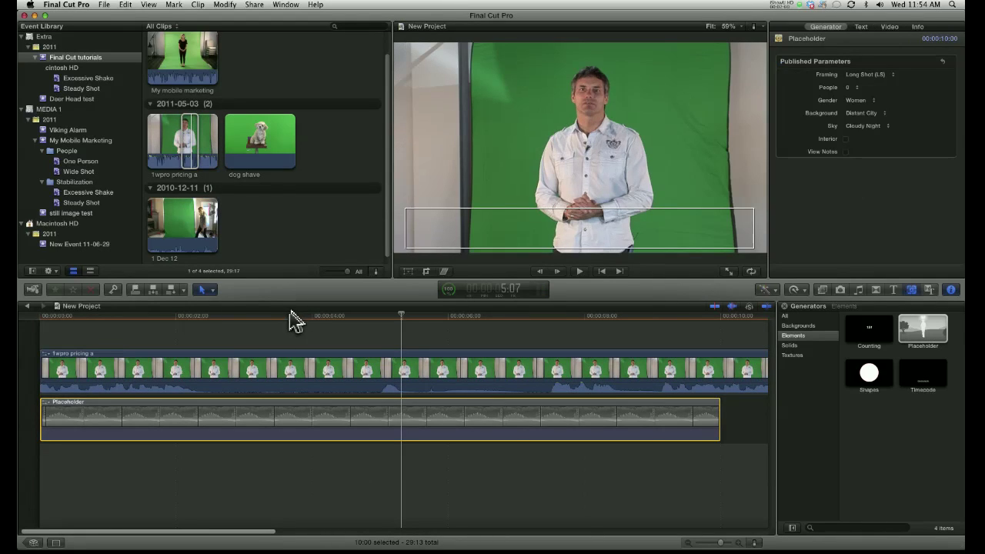
Select the green-screen clip and search the Keying video effects for "key".
left_click(312, 376)
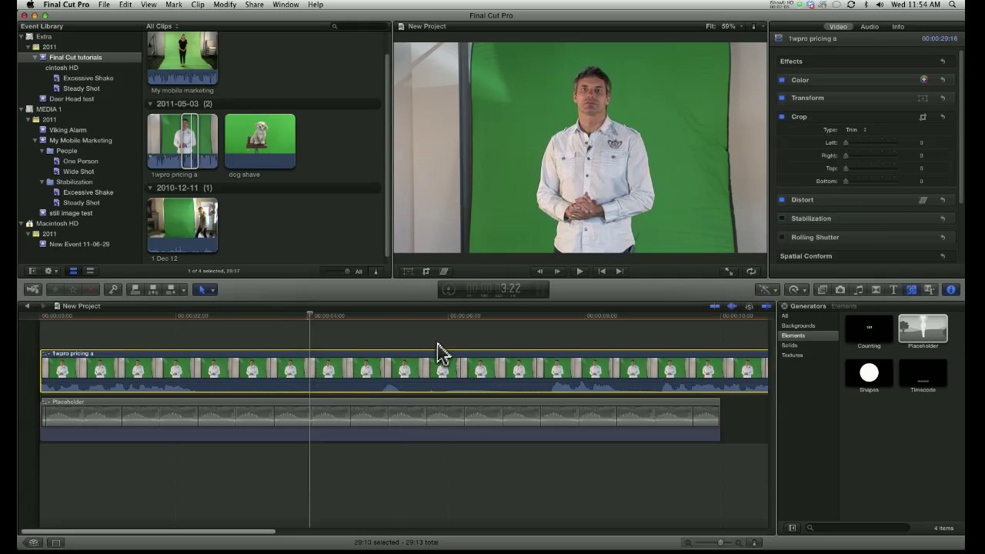
left_click(823, 296)
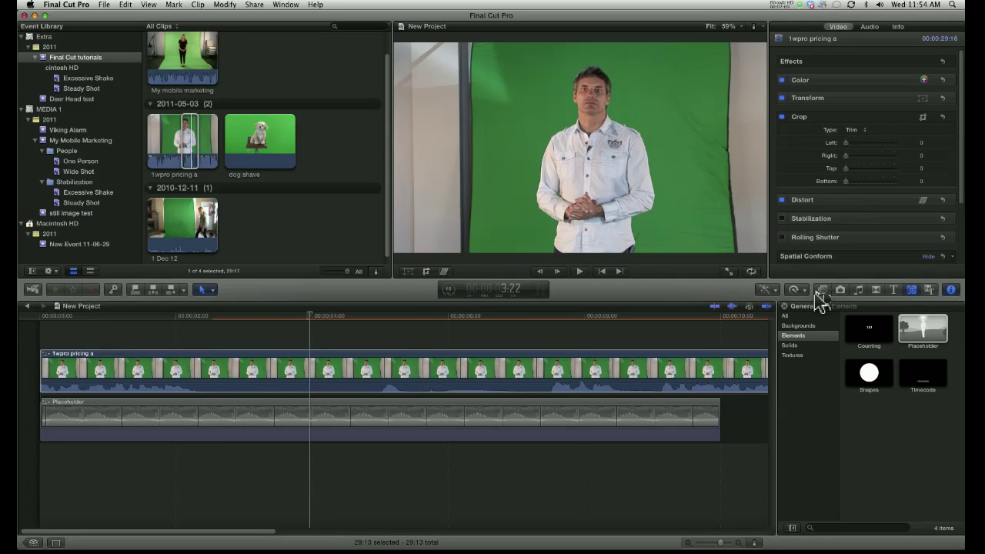
left_click(822, 291)
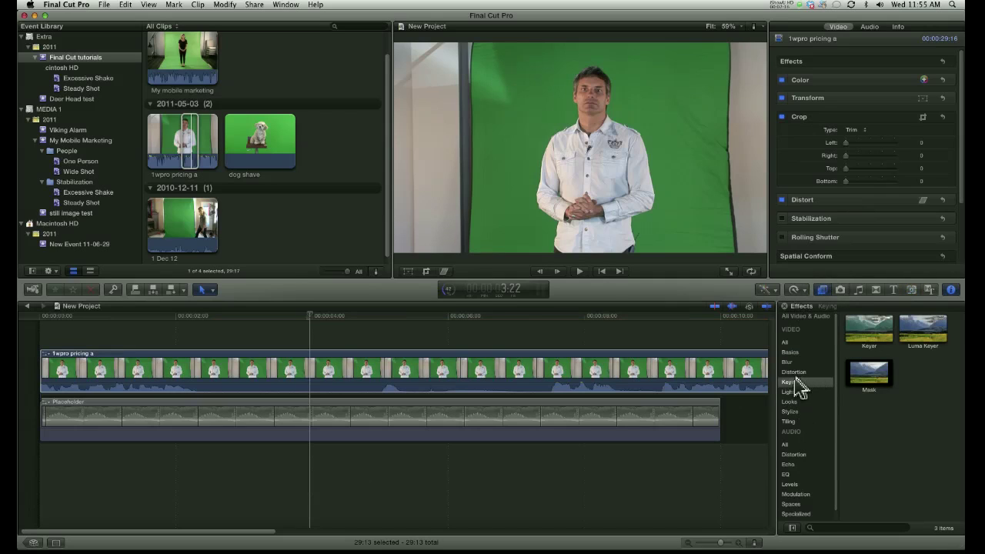
left_click(825, 529)
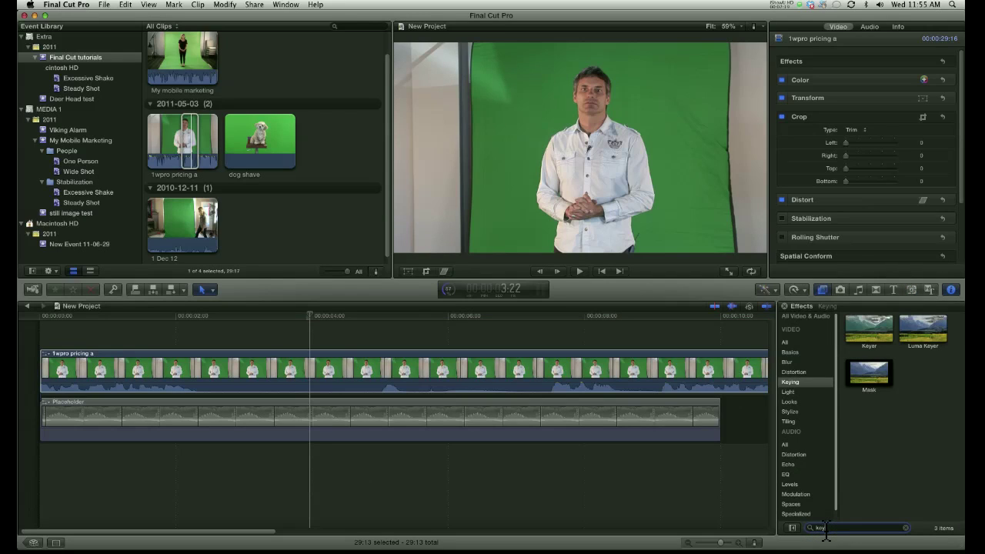
Apply the Keyer effect to the "1wpro pricing a" clip in the timeline.
left_click(877, 343)
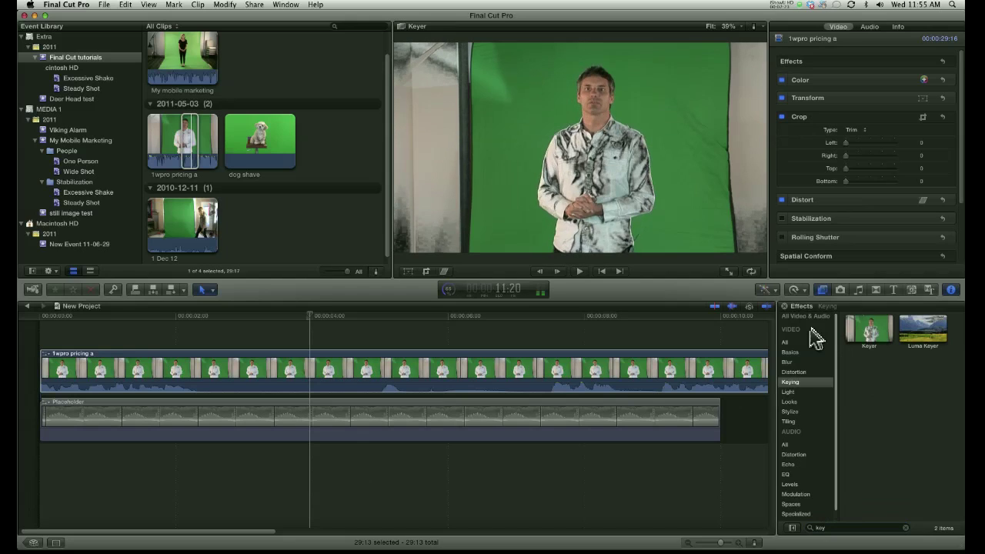
left_click(628, 368)
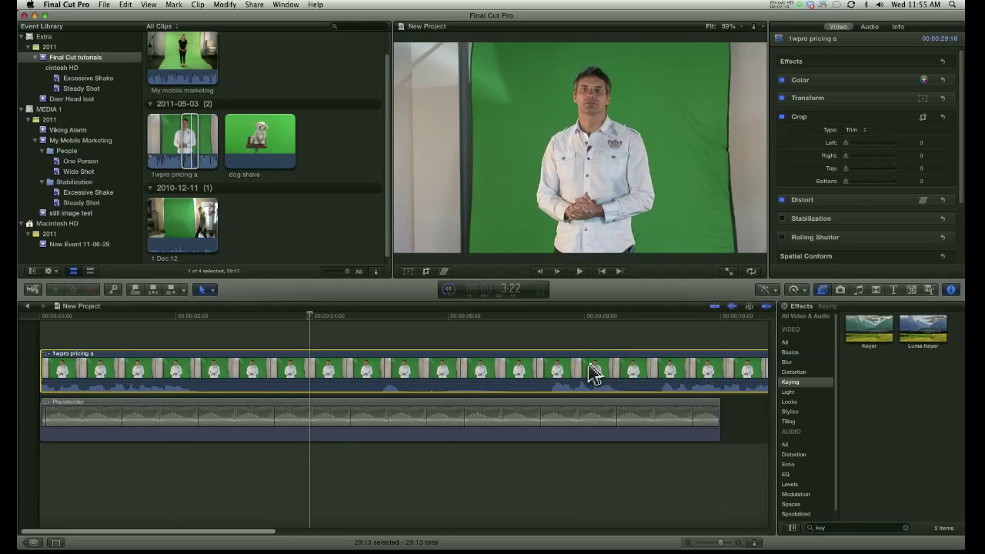
left_click(538, 377)
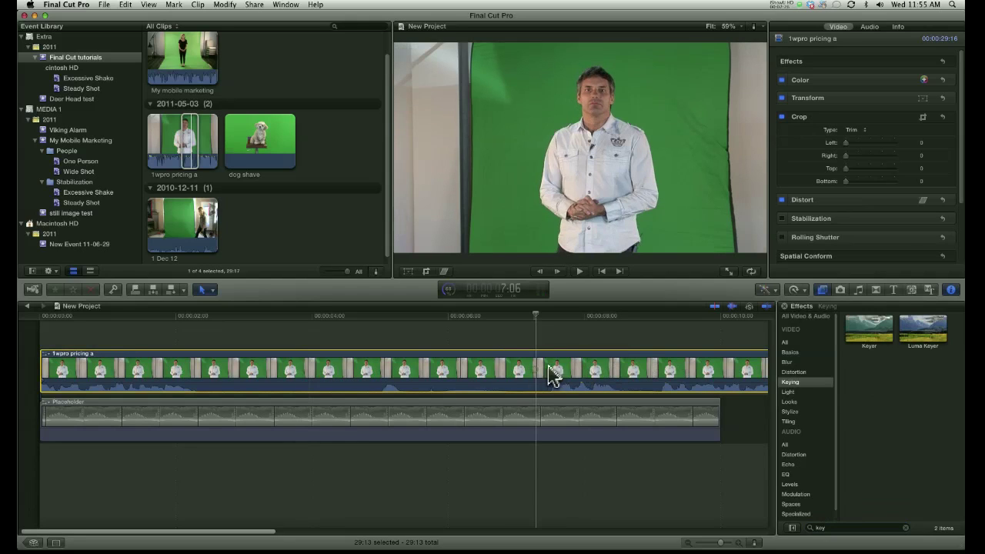
left_click(870, 338)
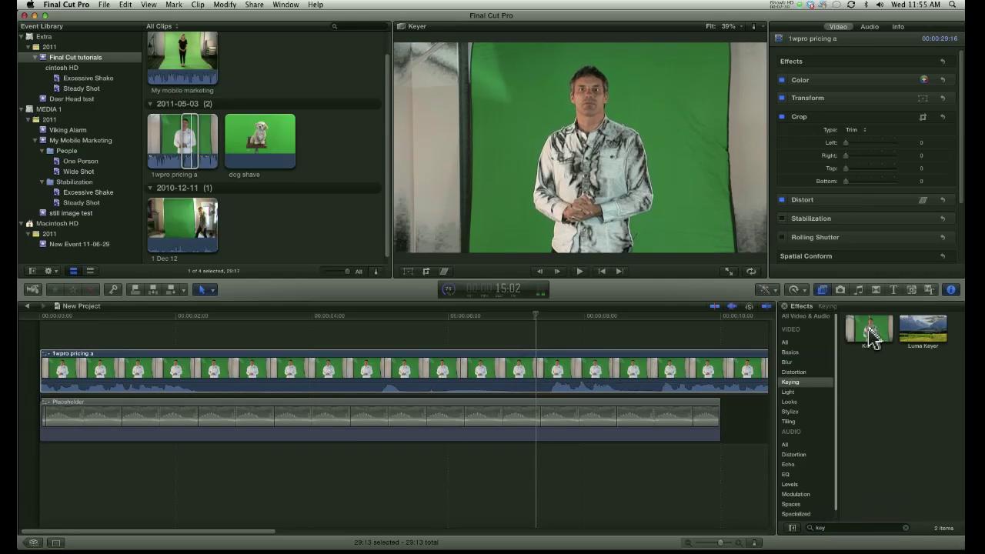
left_click_drag(872, 339, 486, 385)
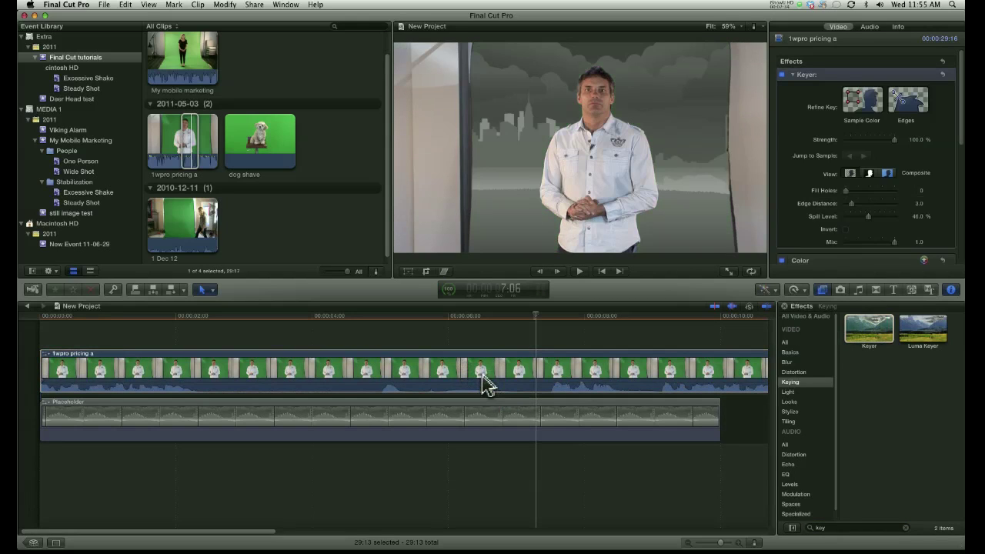
left_click(485, 384)
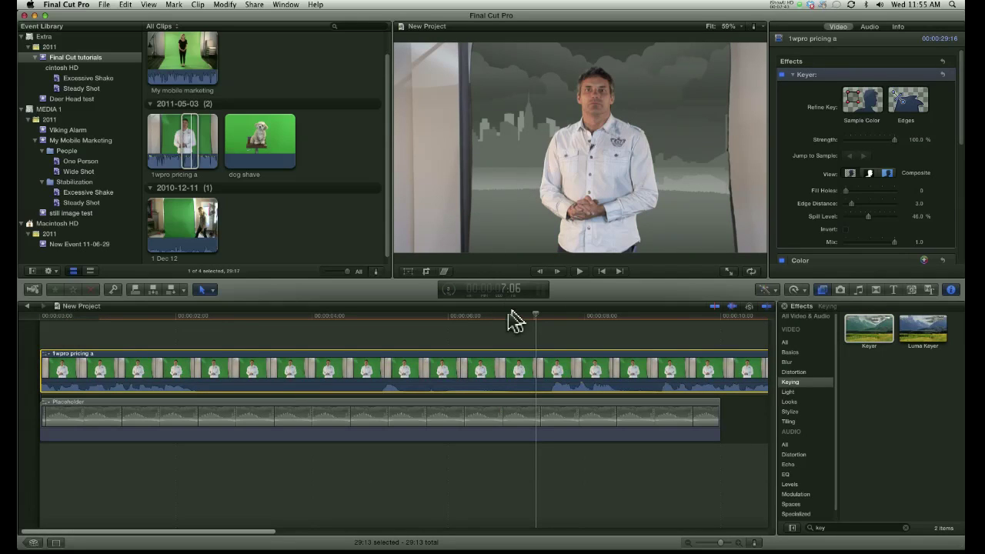
Collapse the Crop parameters in the keyed clip's video settings.
left_click(951, 291)
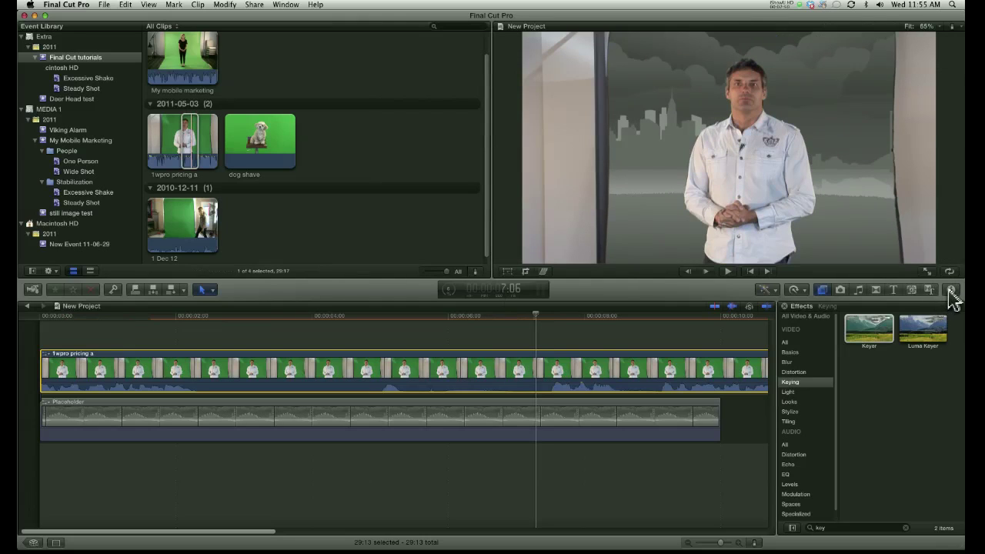
left_click(952, 291)
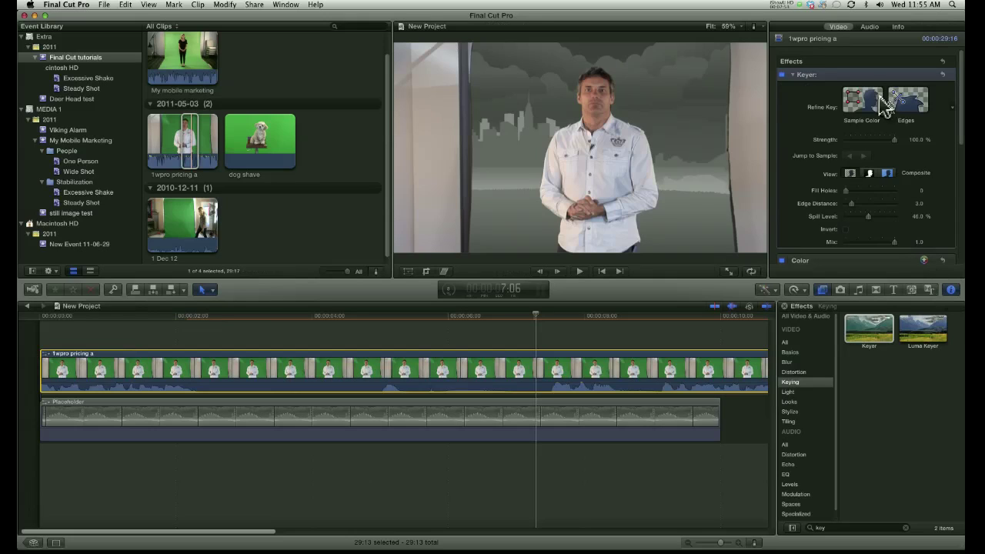
scroll(862, 116, "down", 5)
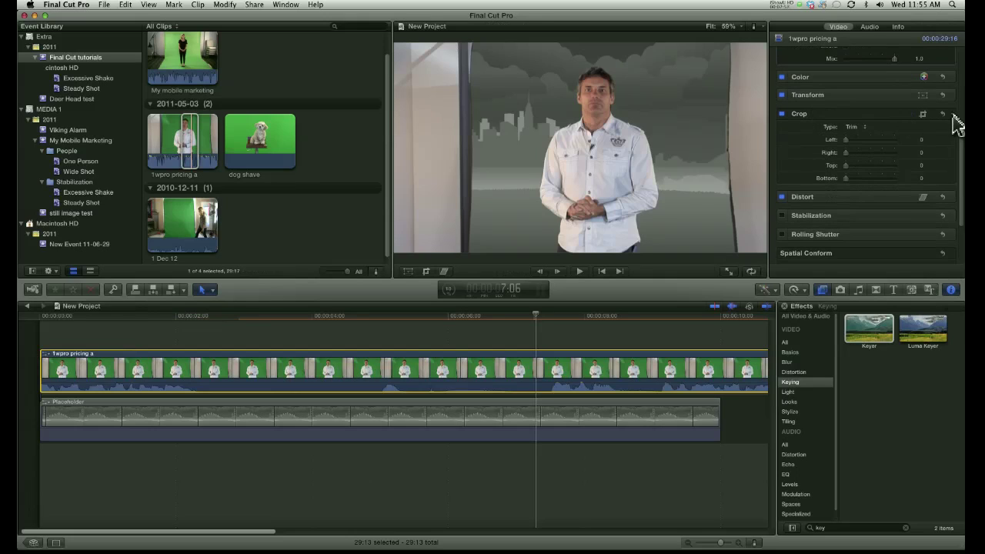
left_click(905, 115)
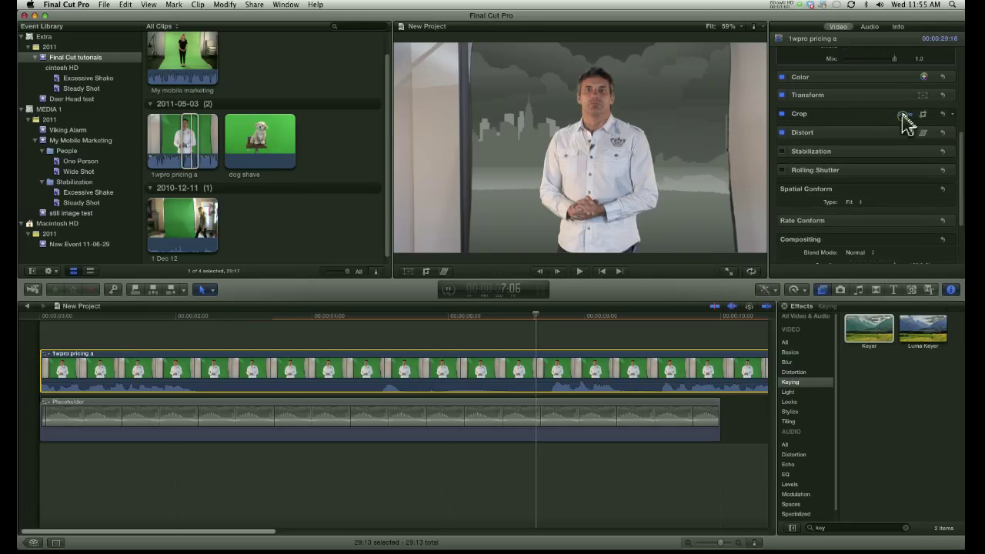
left_click(905, 115)
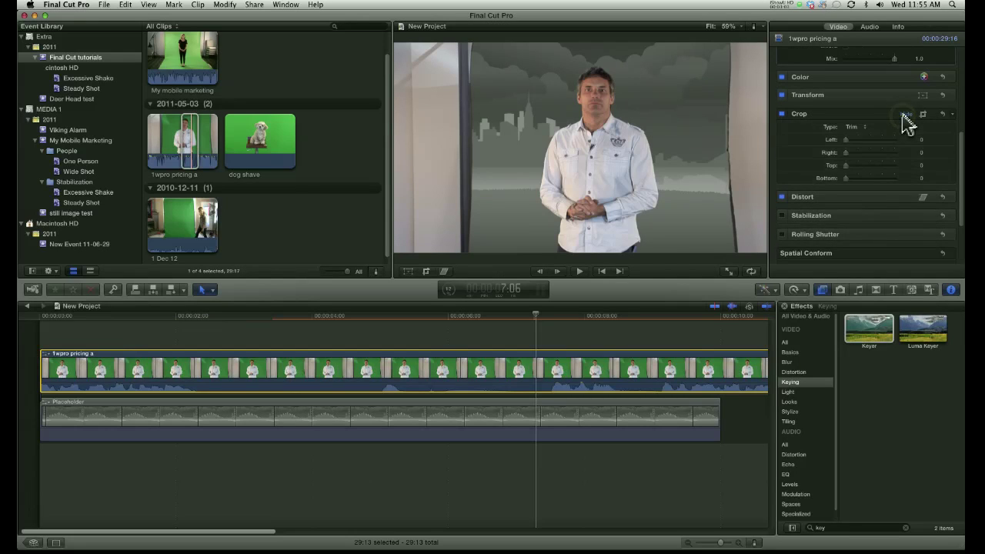
left_click(905, 115)
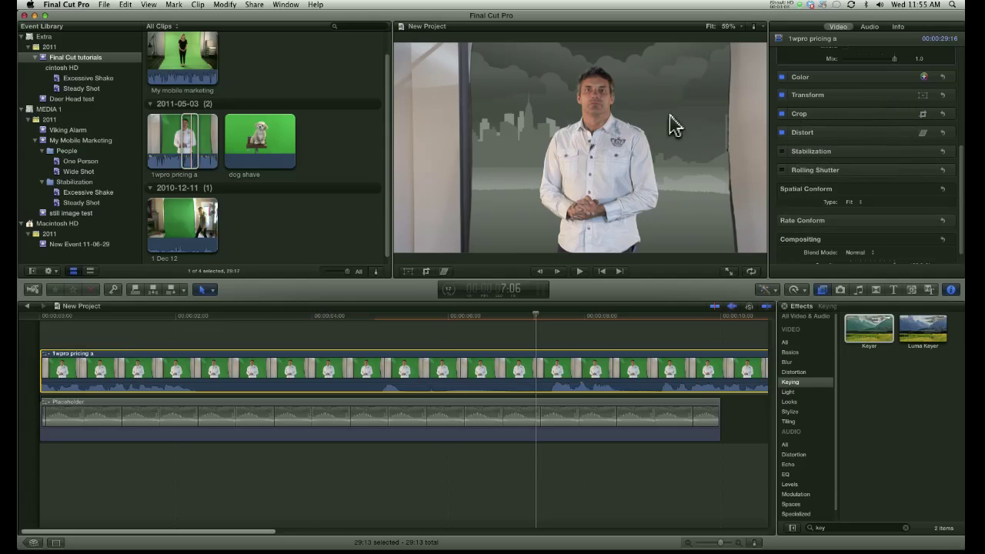
Trim the keyed clip's left, right and bottom edges in the viewer to remove the studio surroundings around the man.
left_click(426, 271)
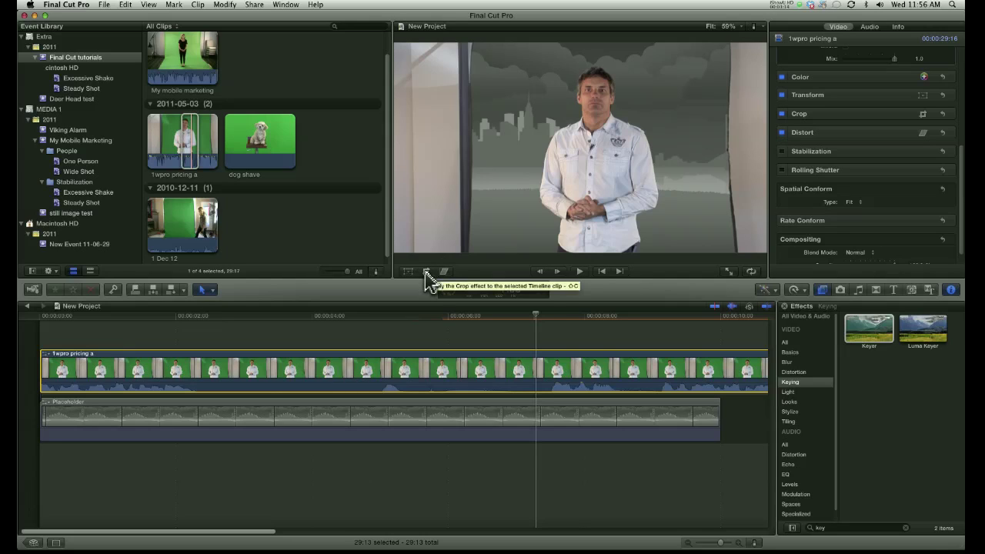
left_click(426, 271)
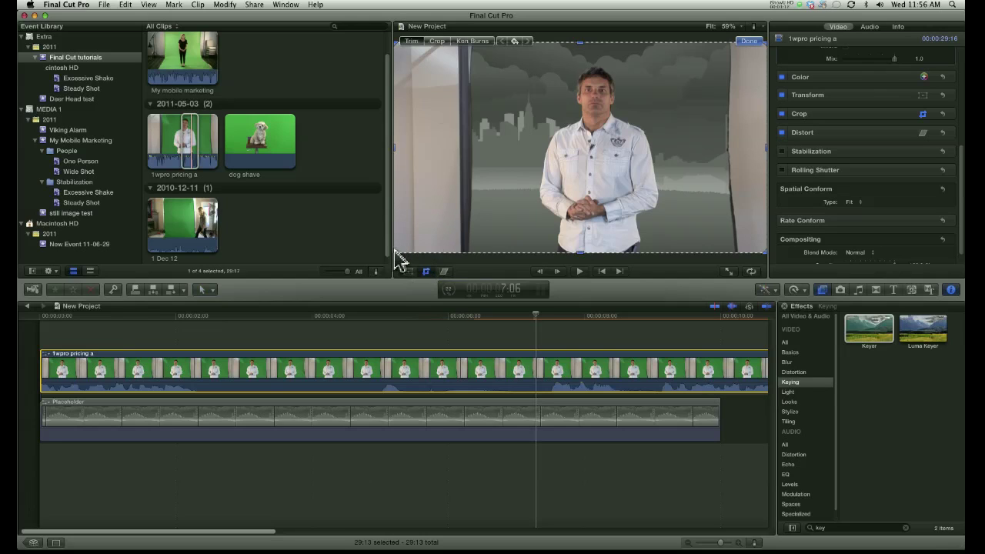
left_click_drag(395, 253, 498, 238)
left_click_drag(761, 245, 702, 239)
left_click_drag(442, 240, 482, 236)
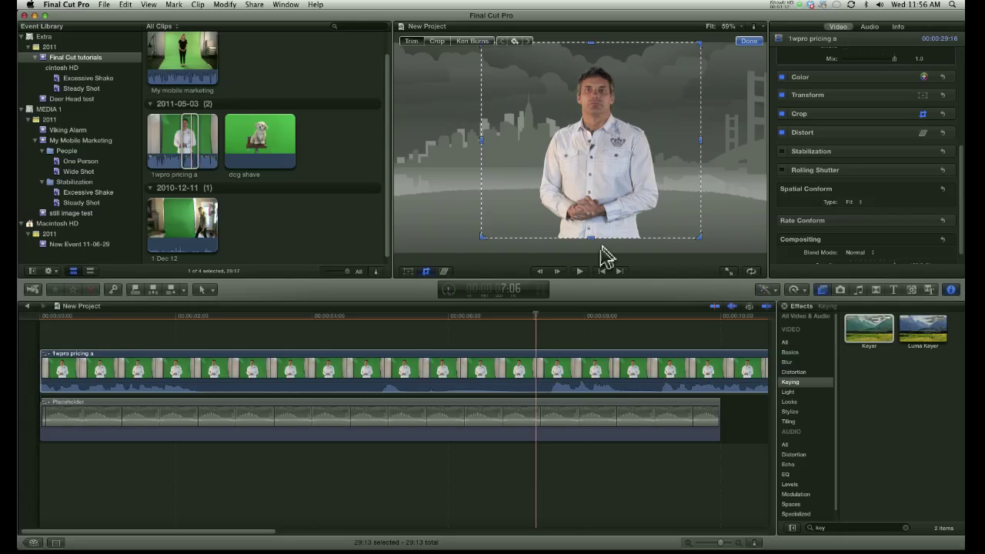
Transform the keyed clip, moving it down until its trimmed lower edge meets the bottom of the frame.
left_click(409, 273)
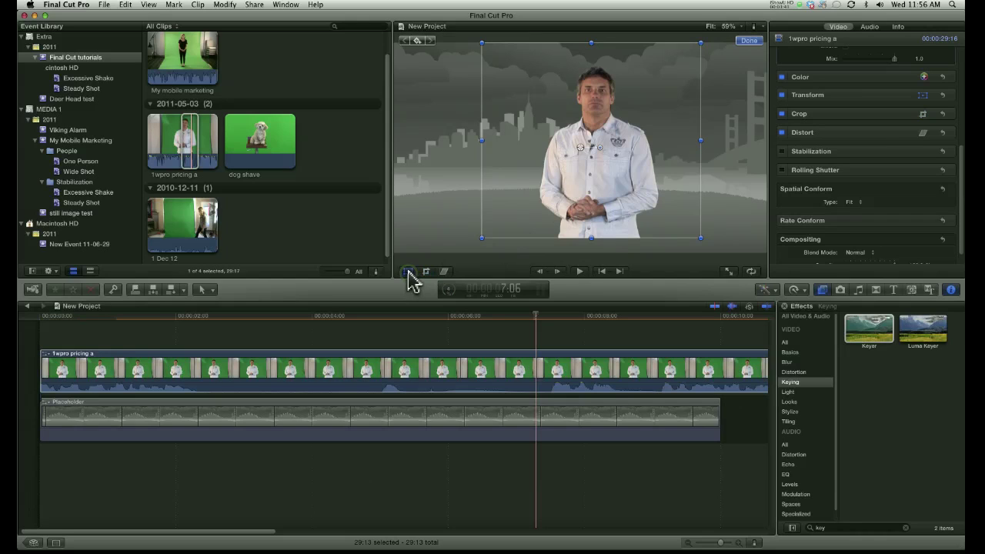
left_click_drag(597, 176, 599, 192)
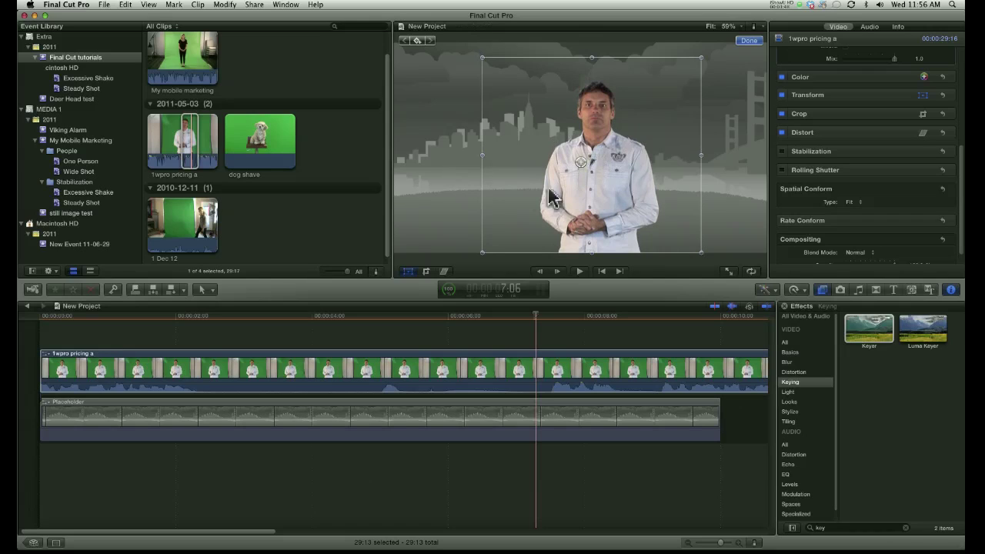
left_click(750, 42)
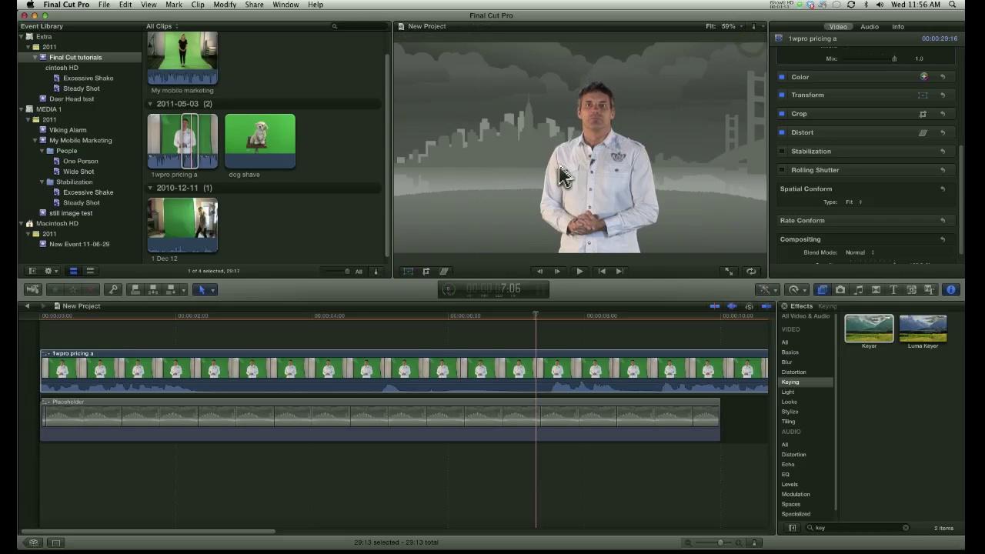
Fine-tune the Crop trim of the keyed clip to Left 45.0 and Right 35.0.
left_click(426, 272)
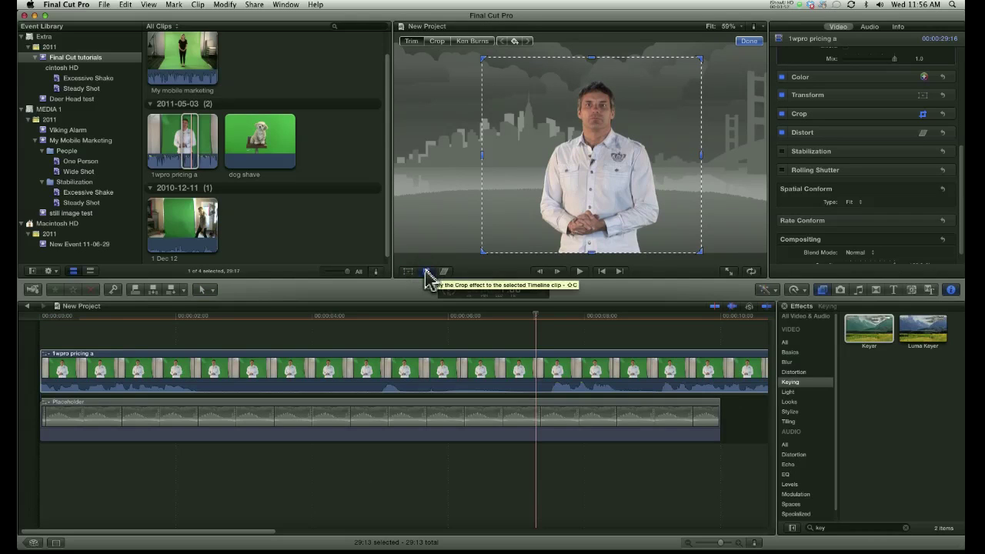
left_click(906, 114)
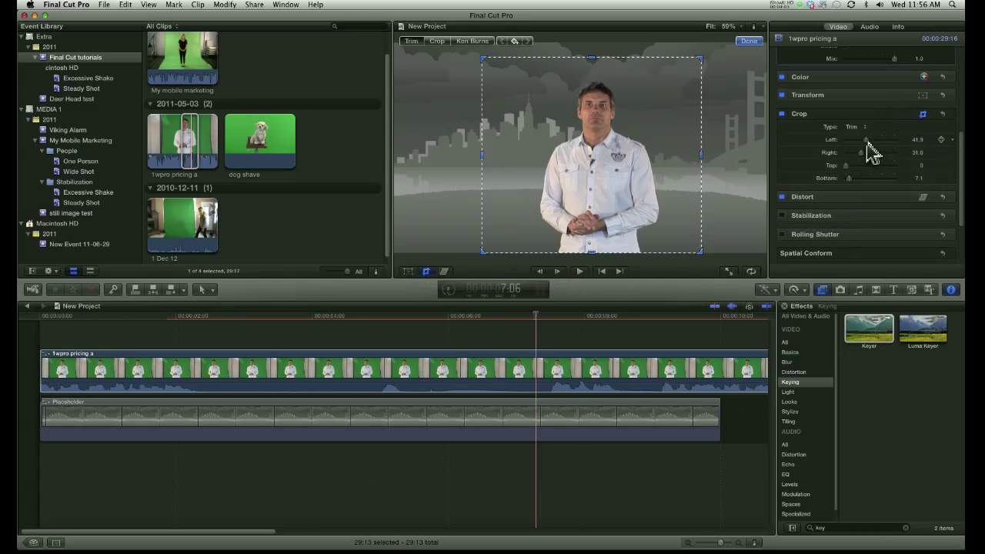
left_click_drag(866, 149, 867, 153)
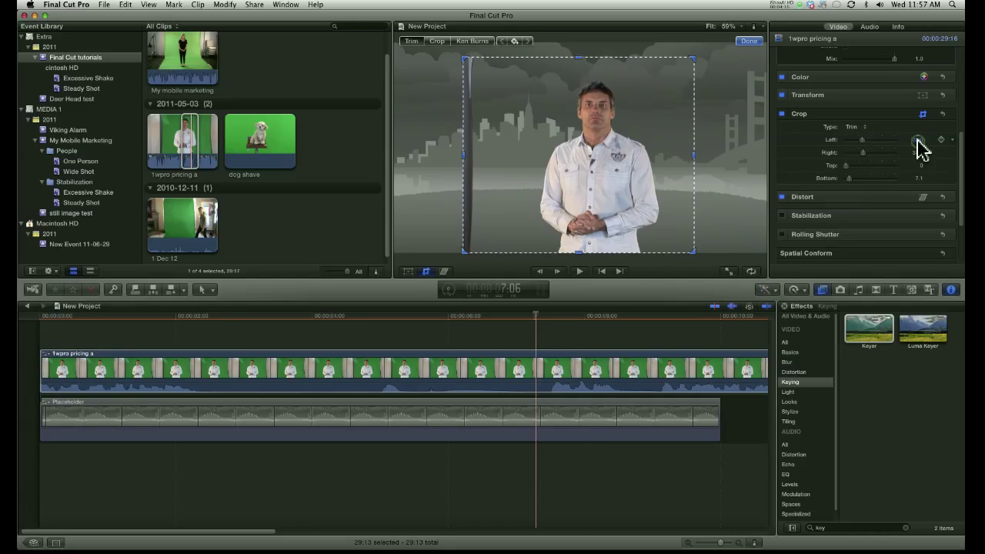
left_click_drag(919, 141, 918, 141)
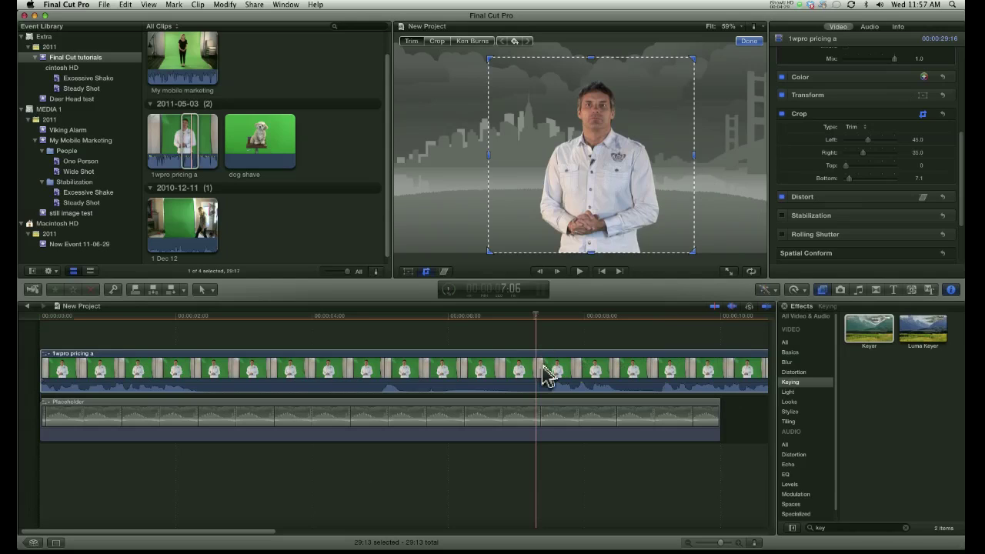
Examine the keyed clip in the Keyer's Original, Matte and Composite views.
scroll(904, 123, "up", 5)
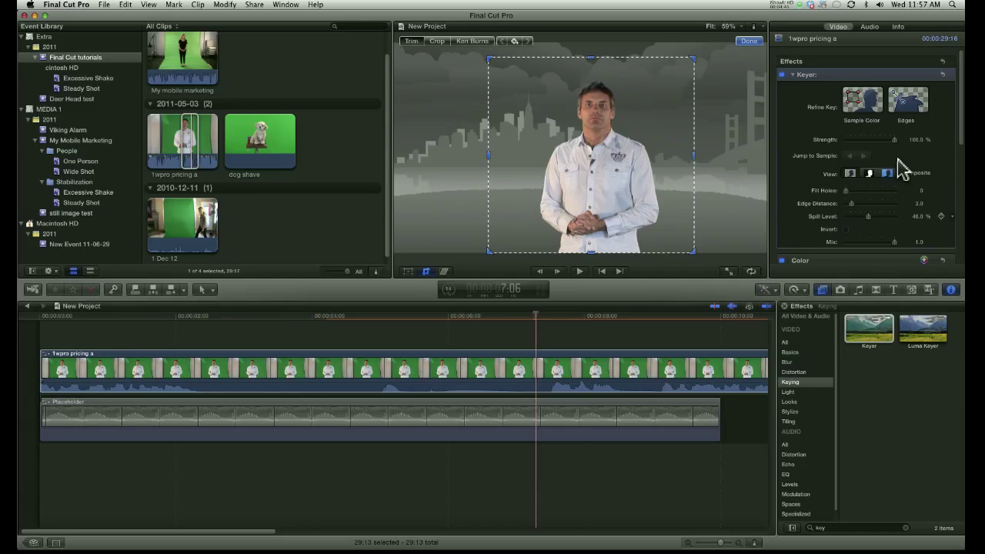
left_click(859, 104)
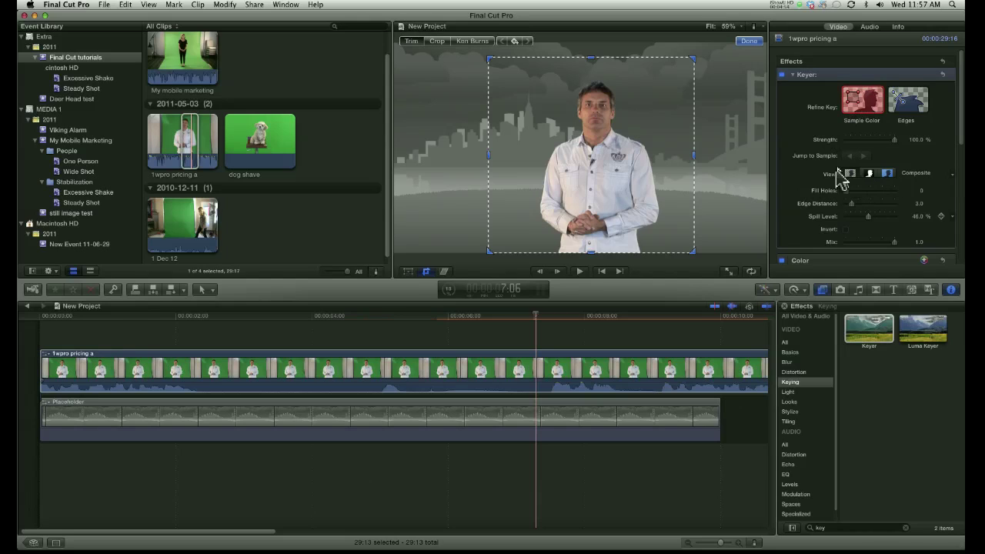
left_click(887, 174)
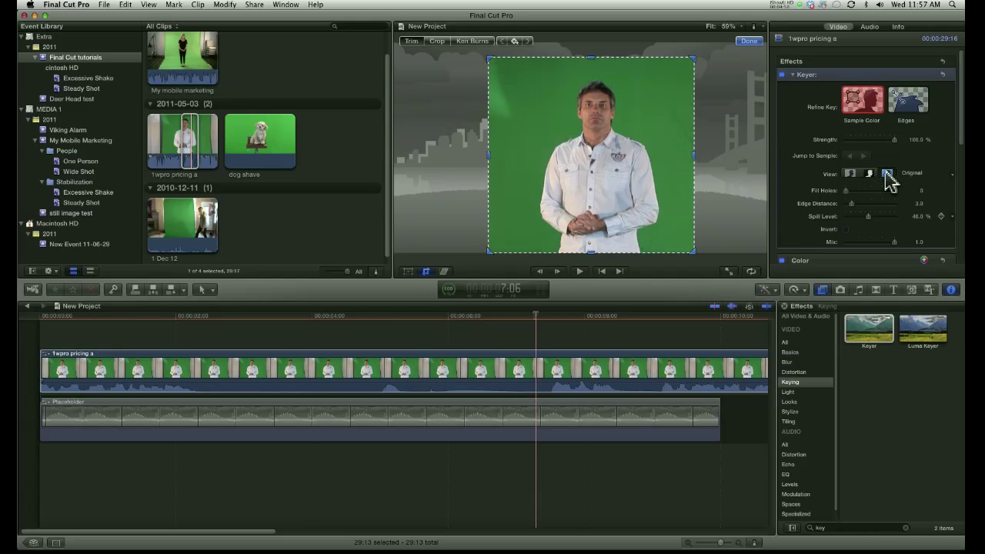
left_click(870, 175)
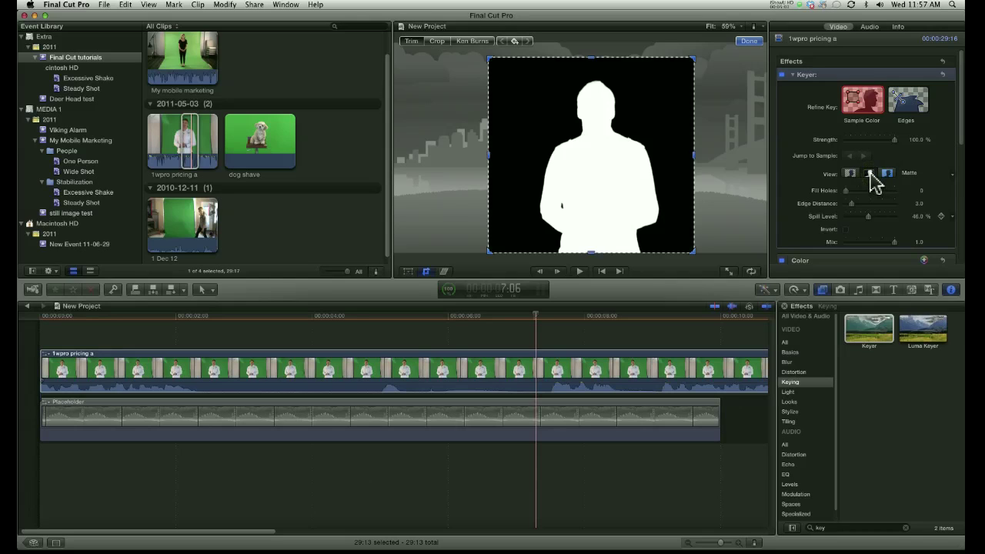
left_click(851, 174)
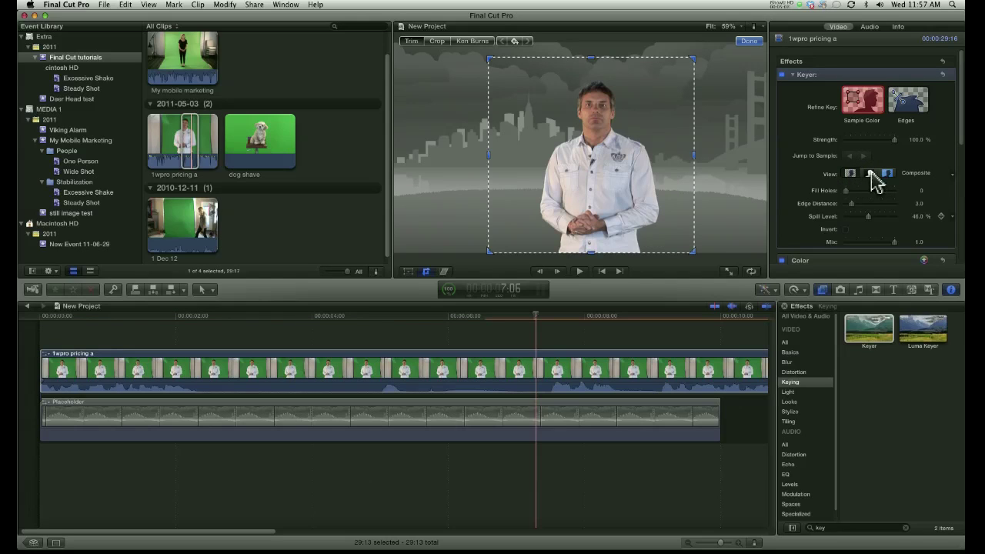
In the Keyer's Original view, finish cropping and draw a color sample over the green area to the left of the man's head.
left_click(887, 174)
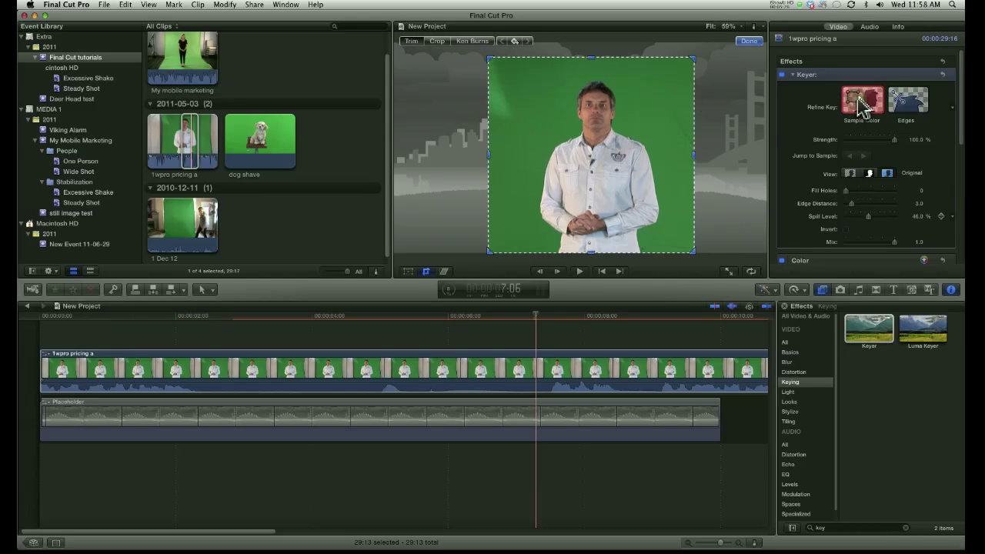
left_click_drag(497, 83, 511, 101)
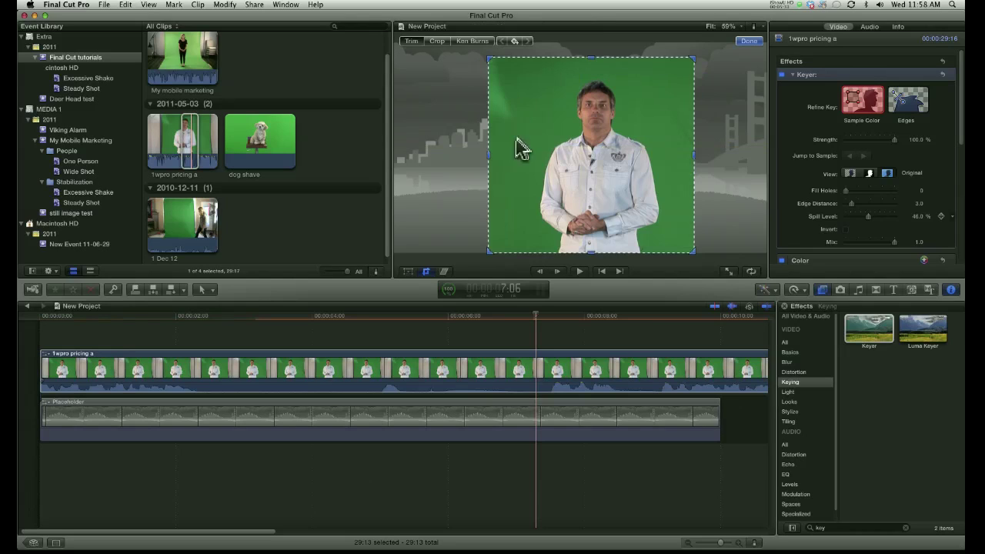
left_click(749, 42)
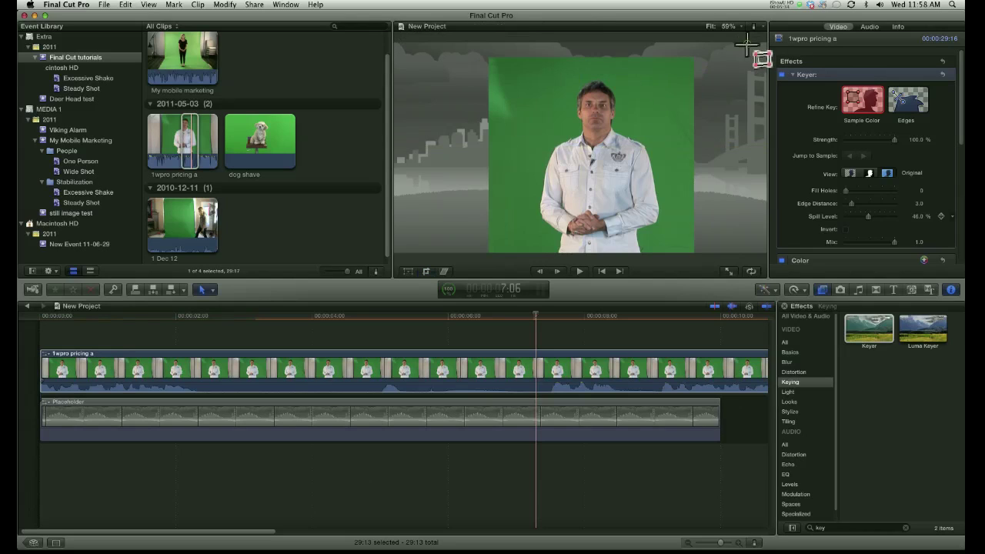
left_click(862, 100)
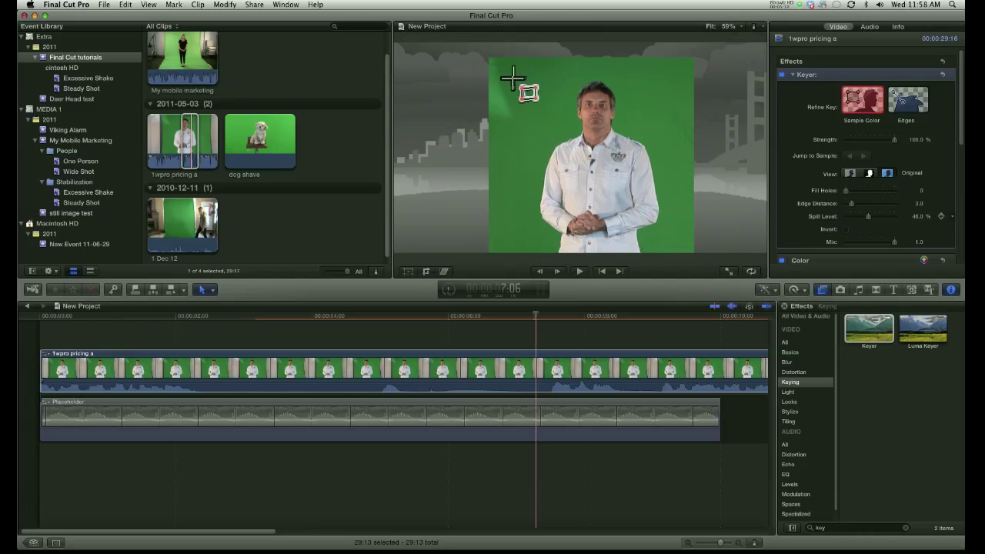
left_click_drag(501, 75, 535, 131)
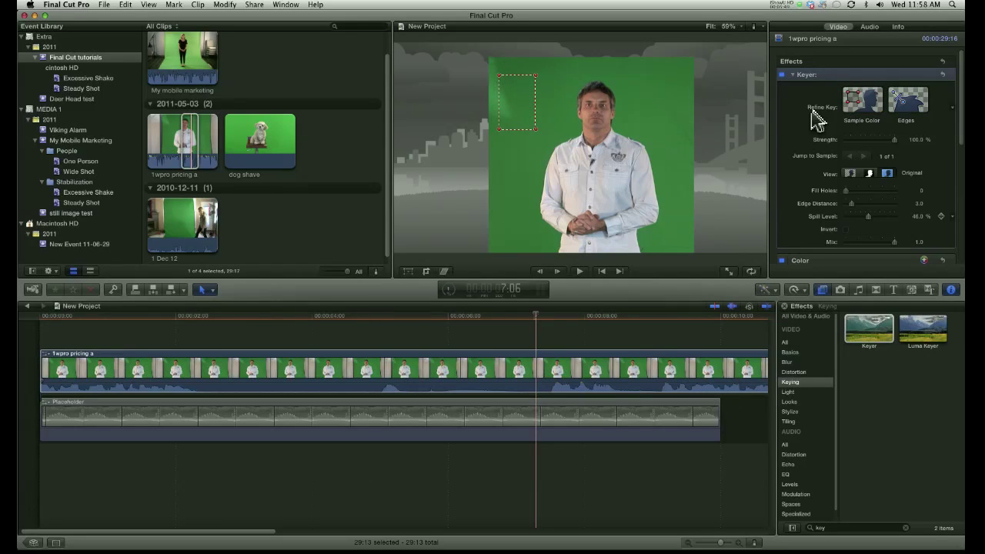
Add a small second color sample on the green to the man's right-hand side of the picture, and return to the Composite view.
left_click(871, 108)
left_click_drag(674, 125, 687, 152)
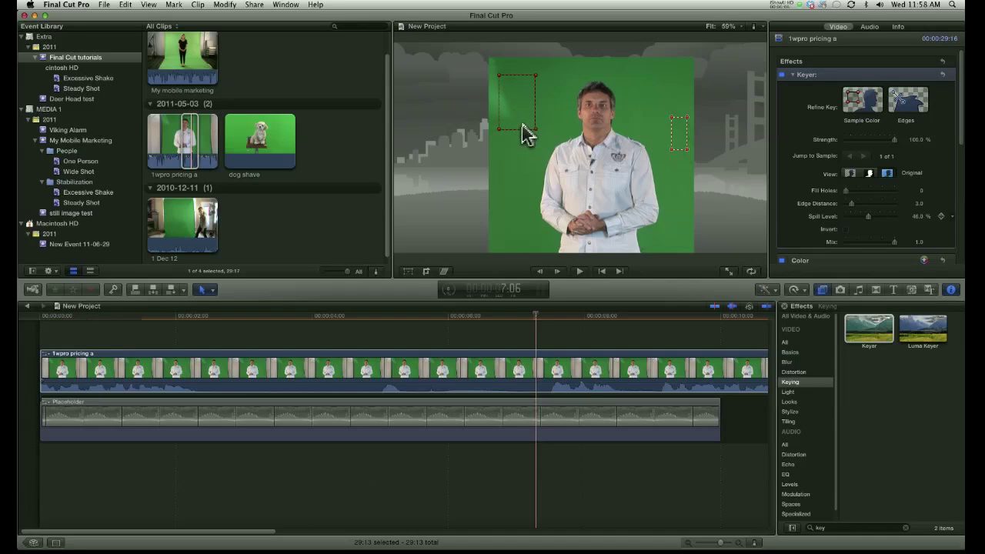
left_click(850, 174)
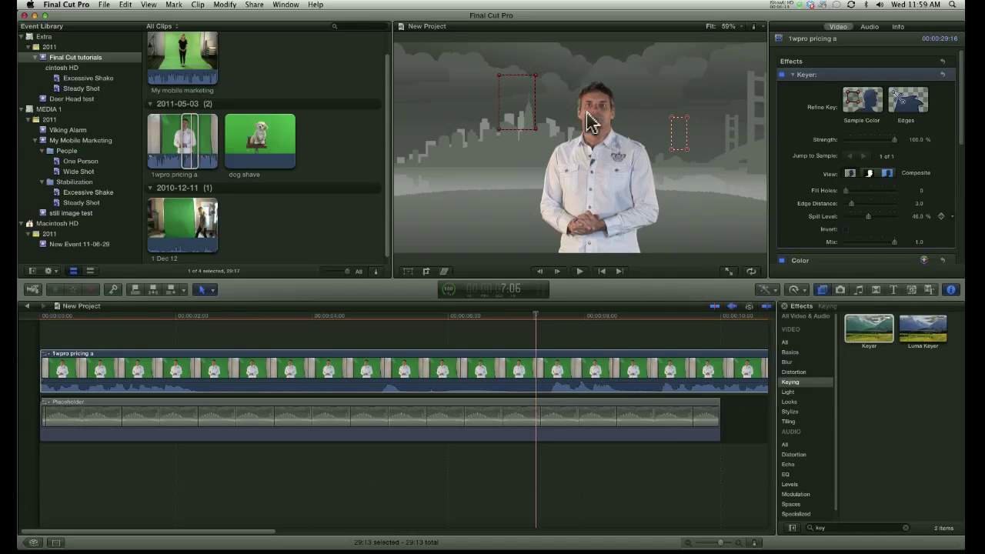
Draw a Keyer edge sample from the man's chin to the green background and shift its midpoint toward the background, checking Original and Composite views.
left_click(908, 106)
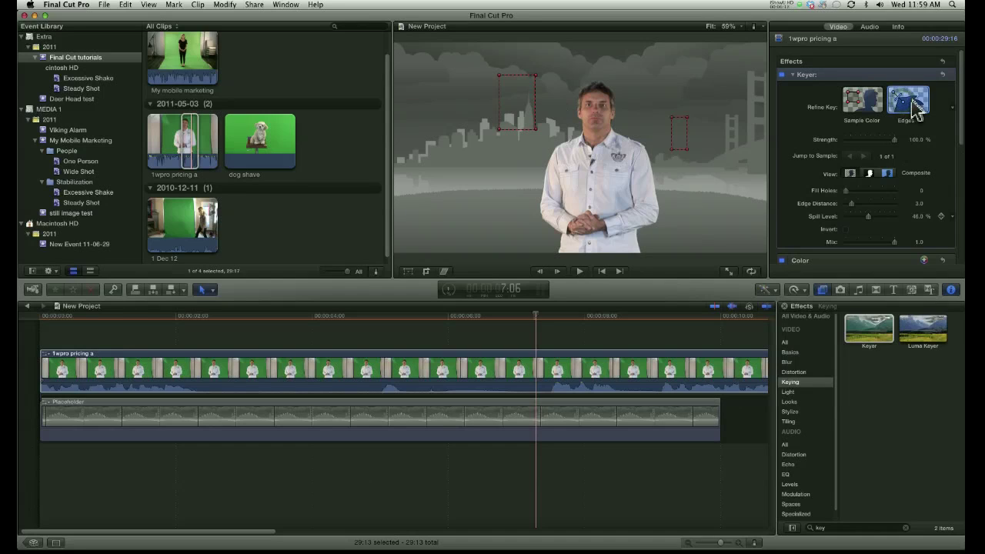
left_click(600, 120)
left_click_drag(601, 120, 662, 120)
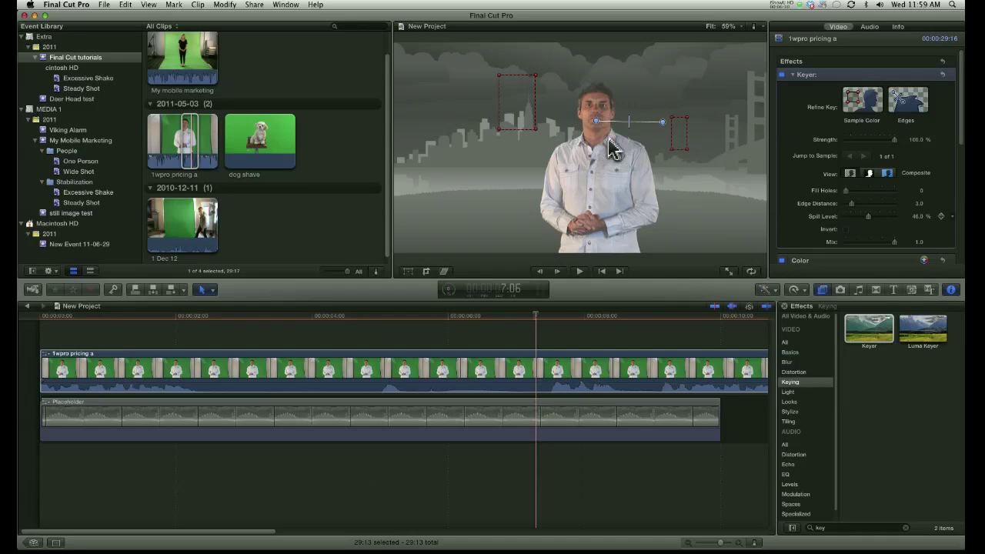
left_click(887, 174)
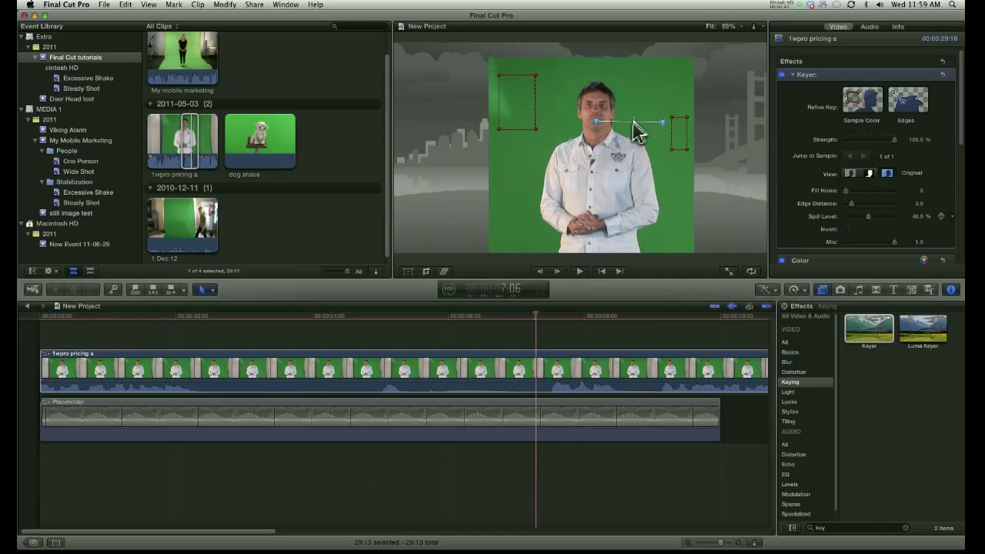
left_click(851, 174)
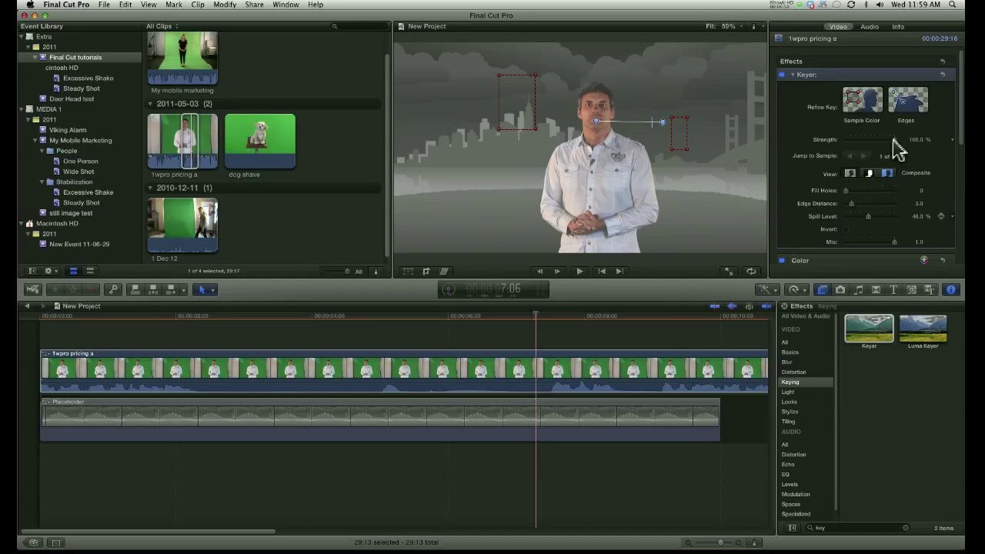
Set the Keyer's Strength to 20.5% and Spill Level to 51.5%, adjust Edge Distance, and dismiss the calendar alarm.
left_click_drag(890, 142, 881, 141)
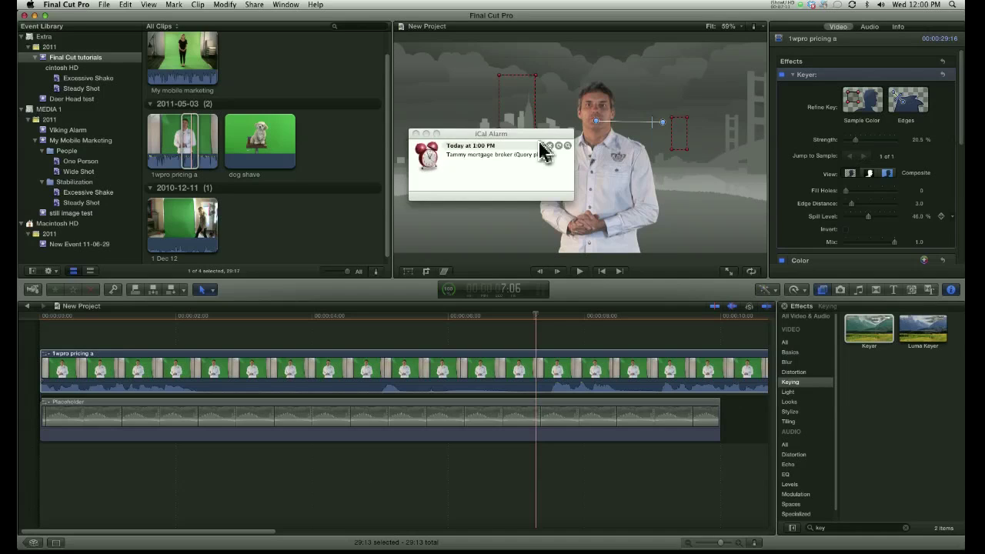
left_click(416, 134)
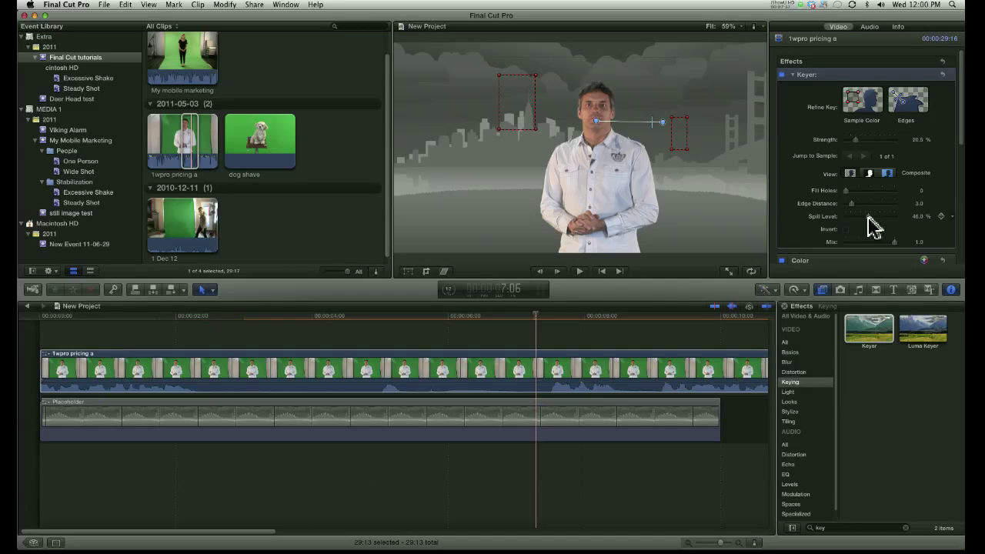
mouse_move(868, 218)
left_mouse_down()
mouse_move(855, 220)
mouse_move(871, 218)
left_mouse_up()
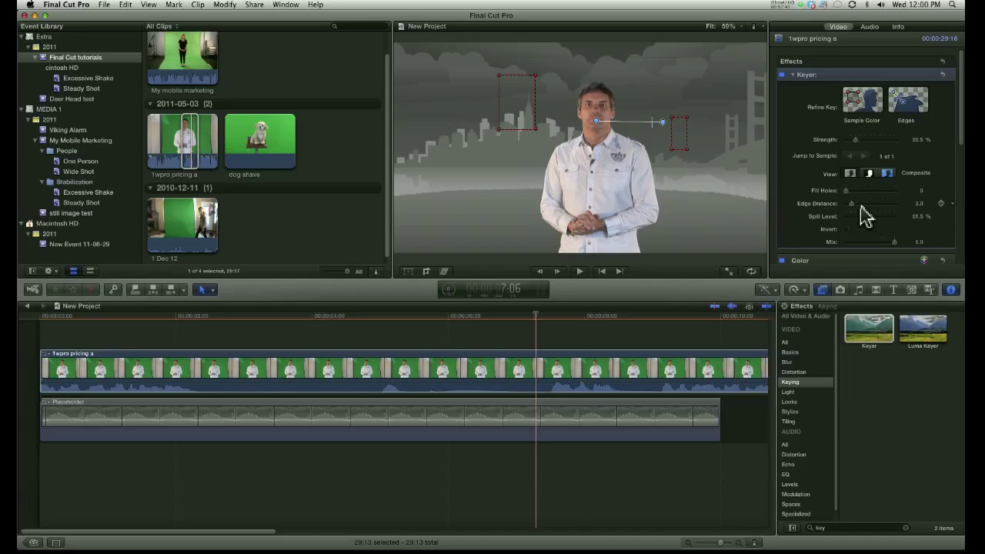
mouse_move(857, 206)
left_mouse_down()
mouse_move(878, 203)
mouse_move(873, 215)
mouse_move(852, 216)
left_mouse_up()
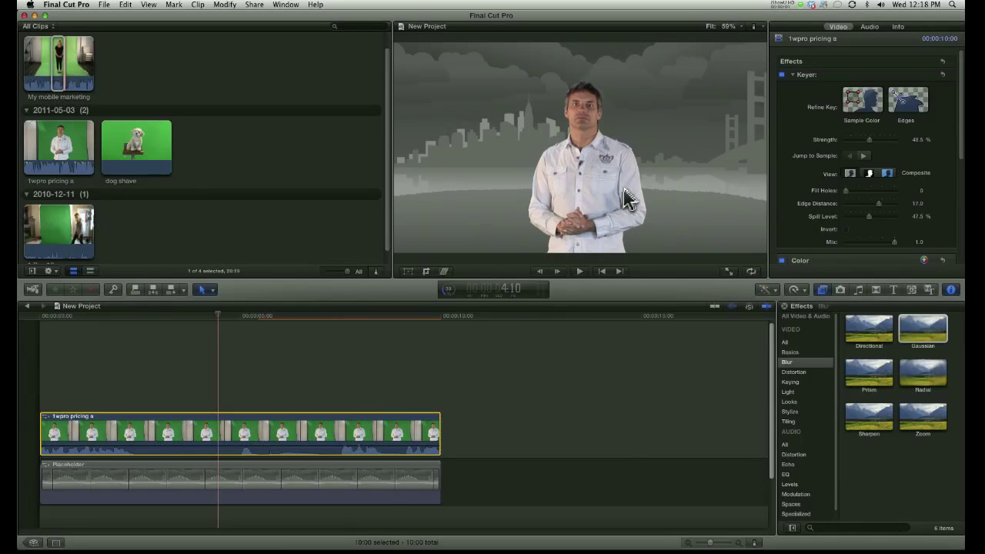
Inspect the key at 100% zoom and in Matte view, check the Original view at Fit zoom, and return to Composite view.
left_click(736, 27)
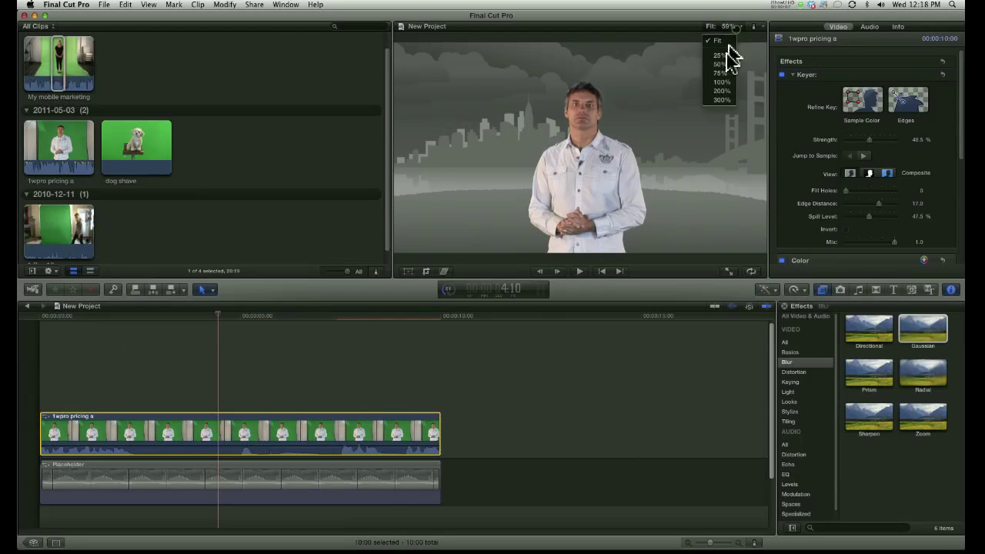
left_click(722, 82)
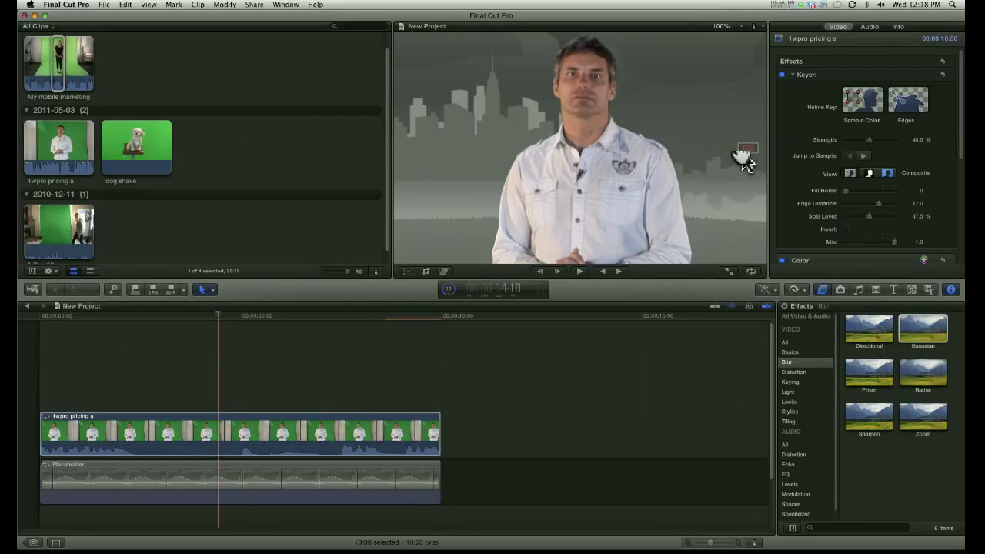
mouse_move(743, 151)
left_mouse_down()
mouse_move(755, 149)
mouse_move(745, 152)
left_mouse_up()
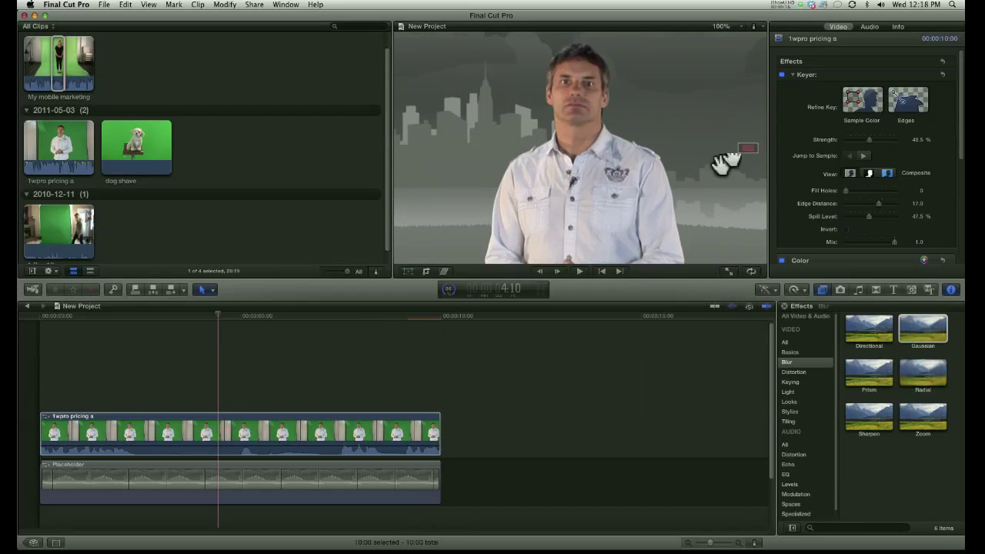
left_click(869, 174)
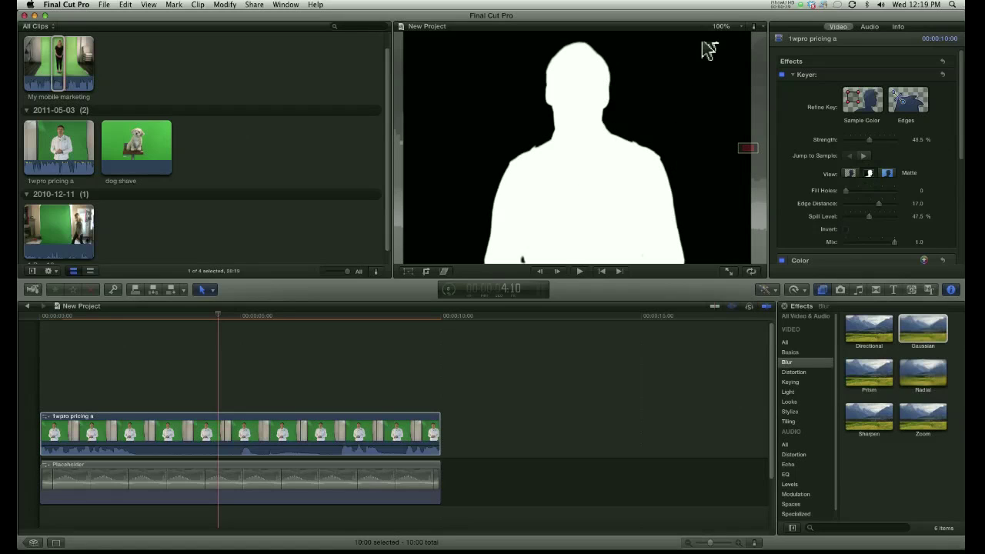
left_click(726, 28)
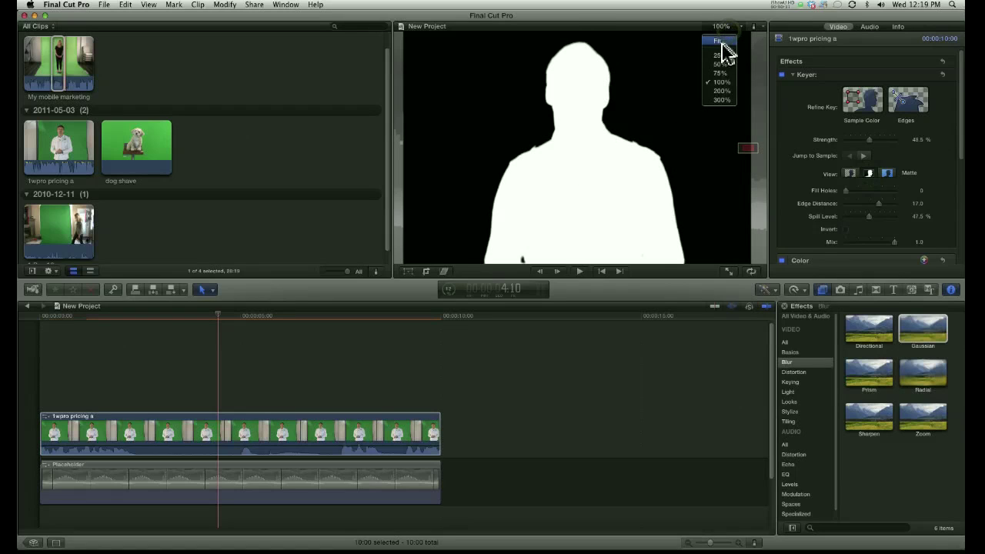
left_click(727, 40)
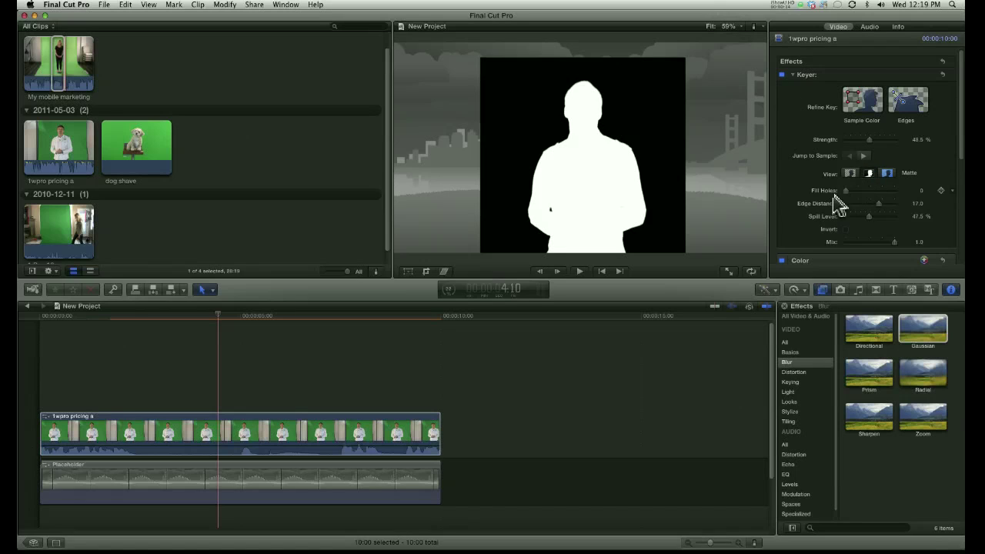
left_click(887, 174)
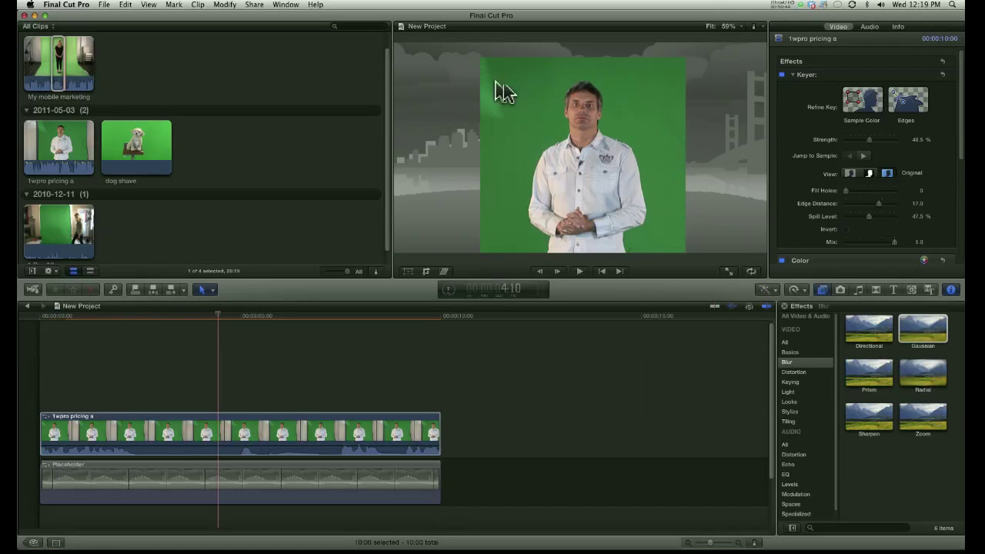
left_click(851, 174)
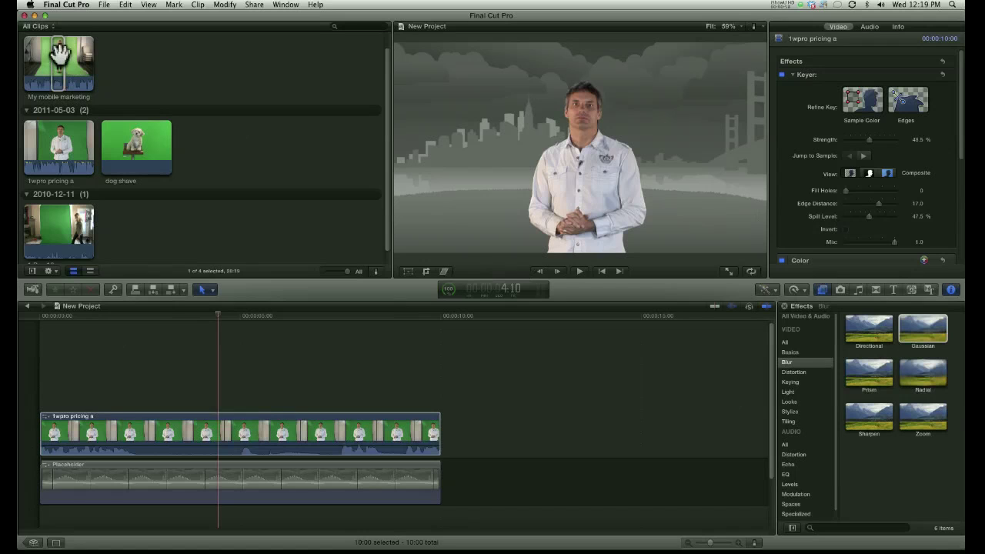
Connect the My mobile marketing clip above the 1wpro pricing a clip at the start of the project.
left_click_drag(59, 52, 33, 401)
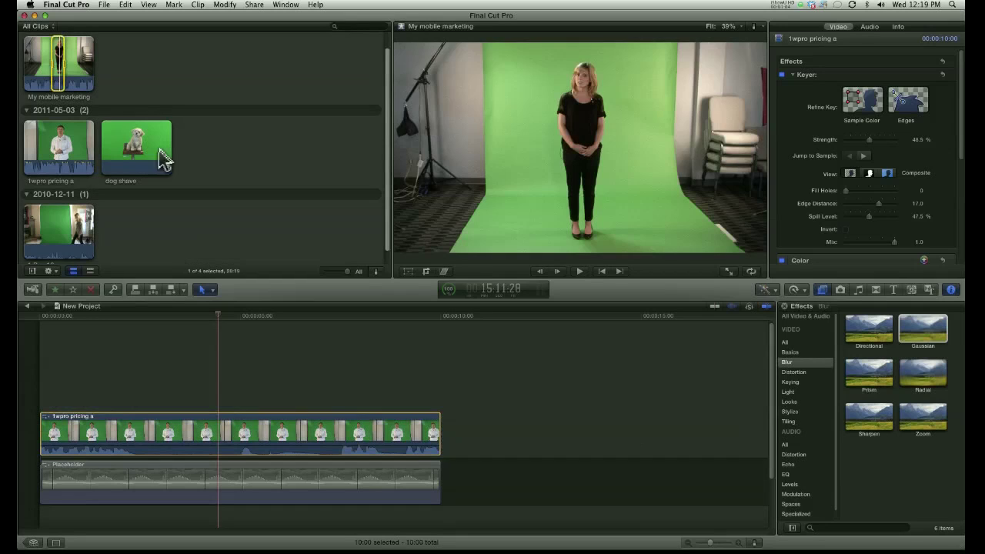
left_click(83, 86)
left_click_drag(56, 65, 44, 378)
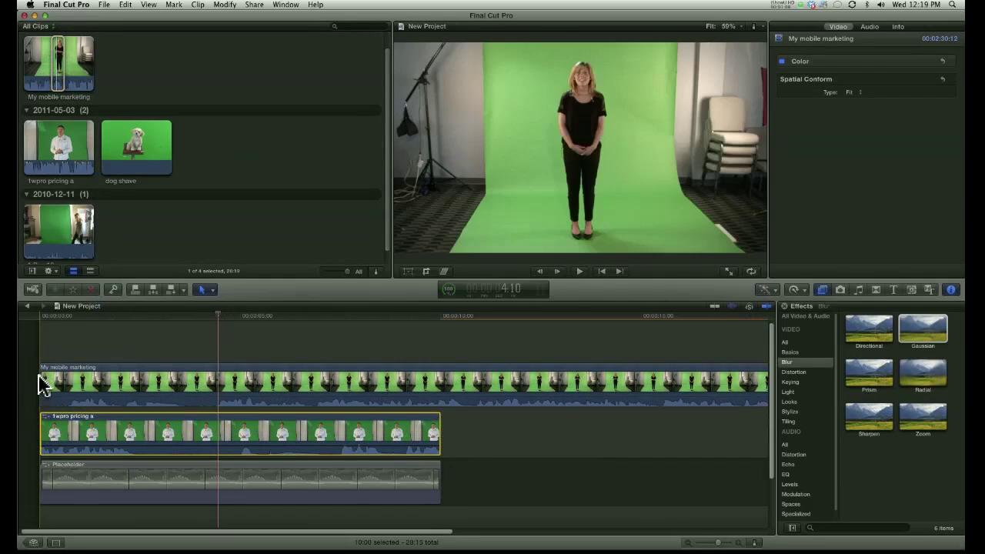
Shorten the My mobile marketing clip from its end so it finishes level with the two clips below it.
left_click(336, 317)
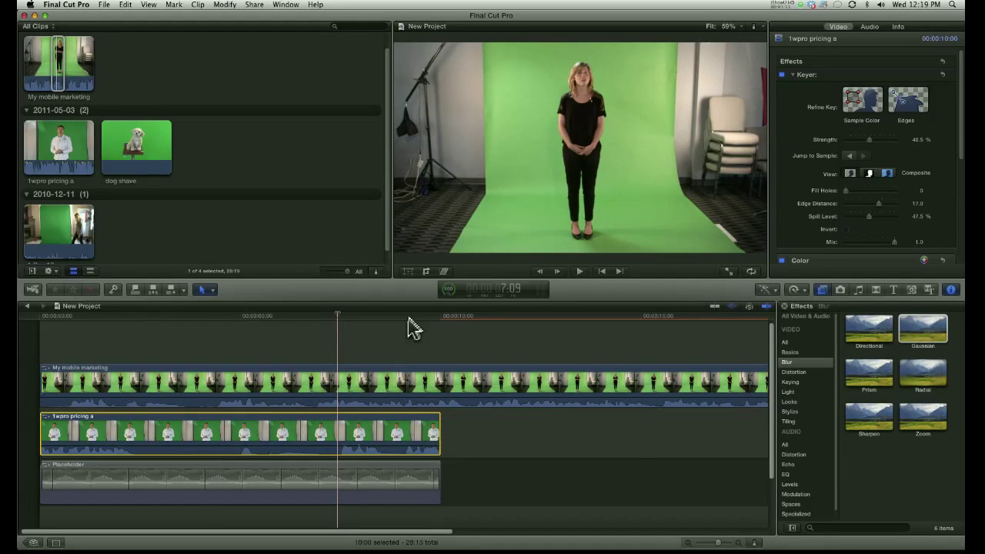
key("super+minus")
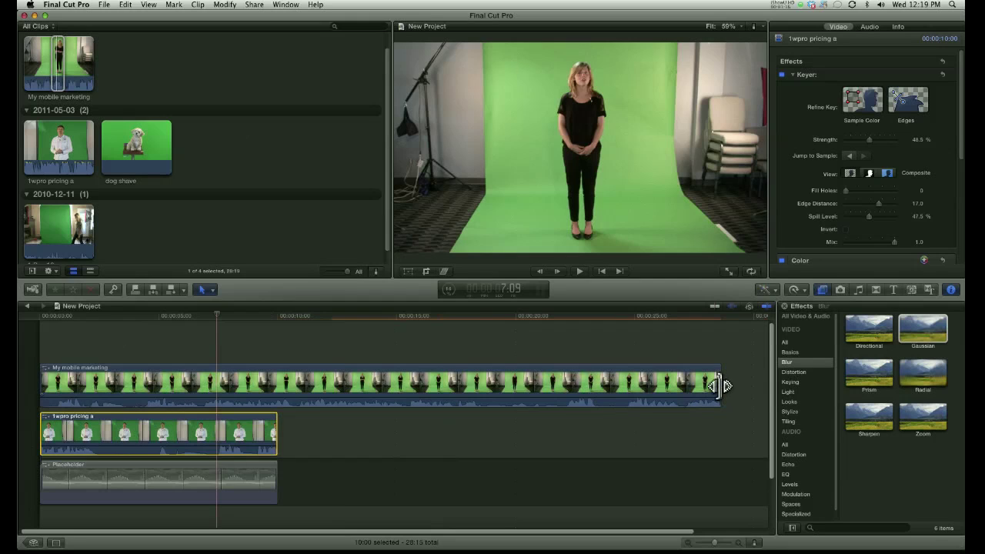
left_click_drag(717, 385, 276, 393)
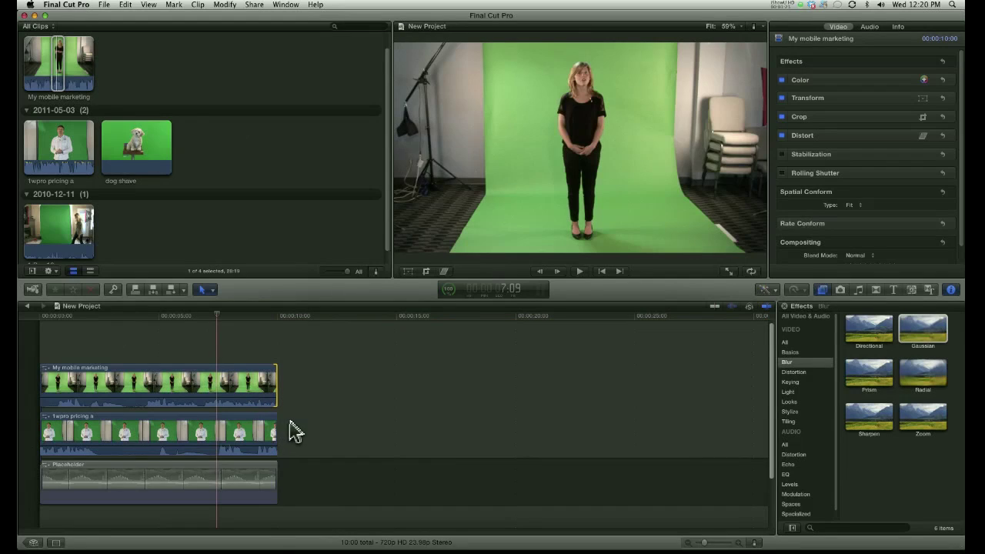
Copy the 1wpro pricing a clip and paste its effects onto the My mobile marketing clip.
key("super+equal")
key("super+equal")
key("super+equal")
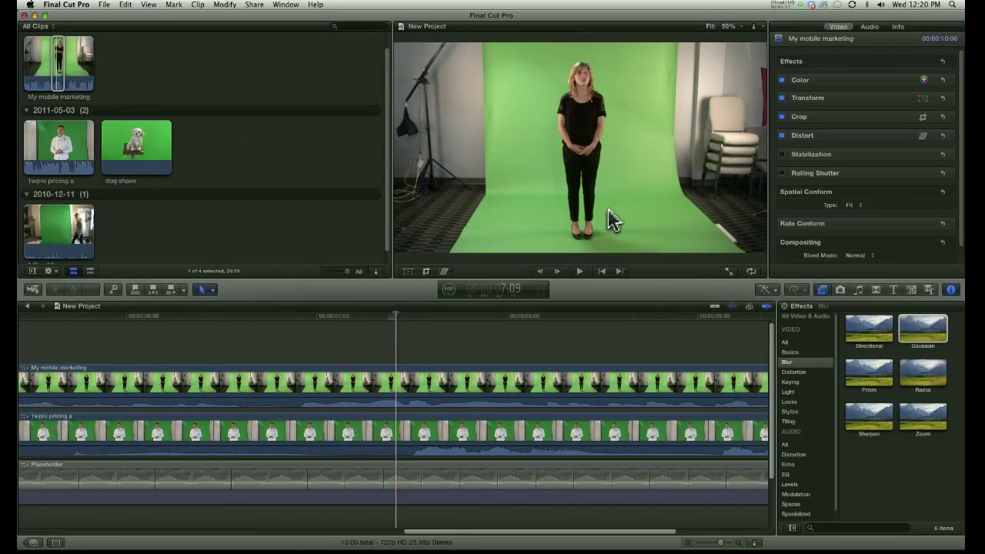
left_click(511, 440)
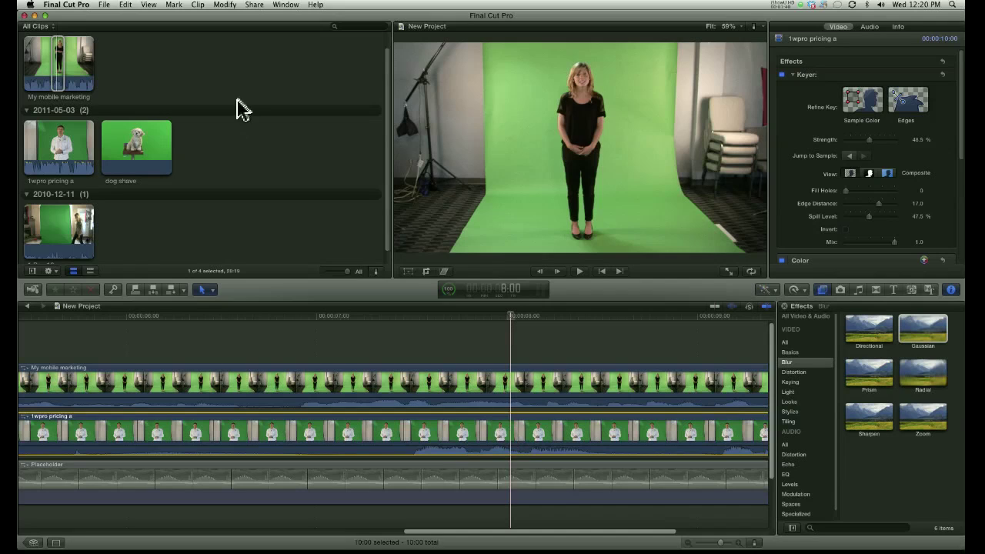
left_click(126, 8)
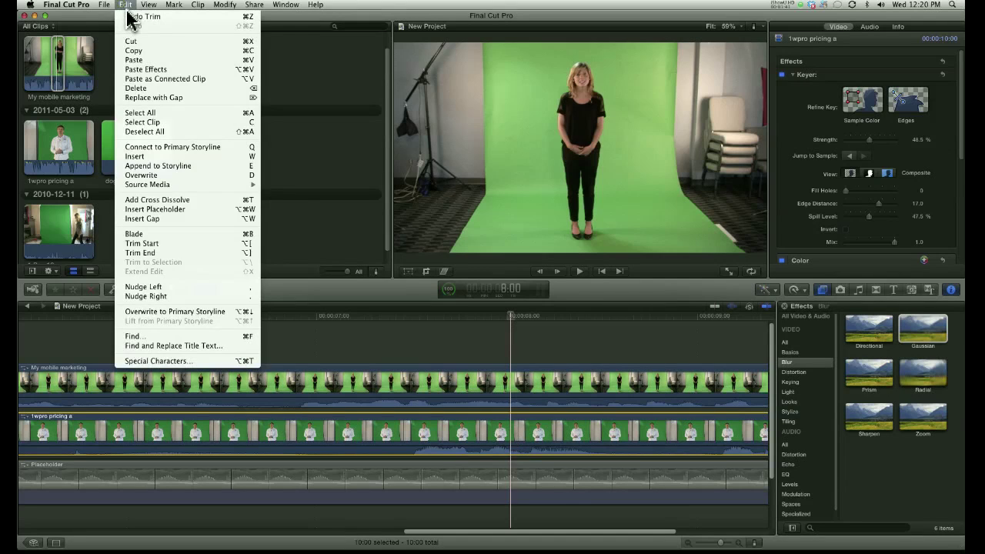
left_click(140, 50)
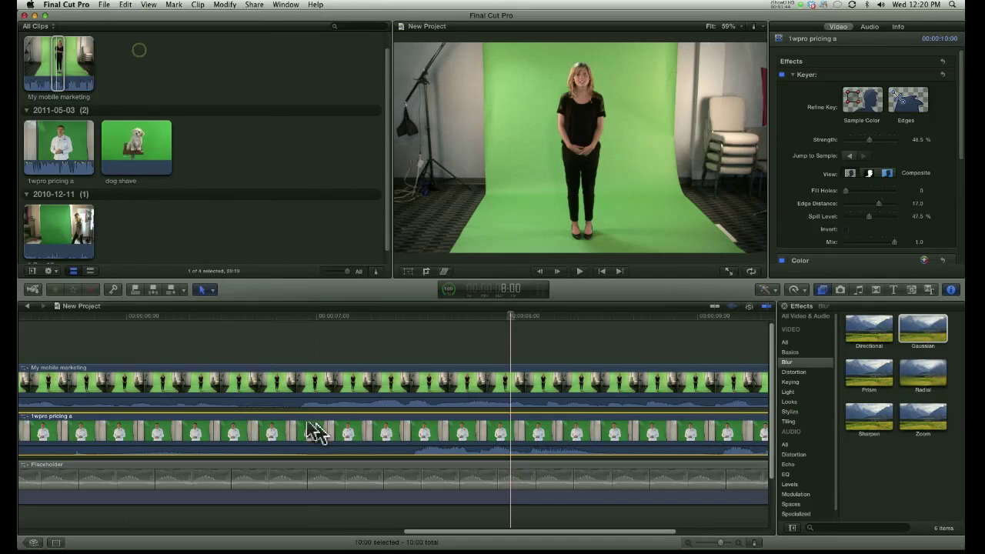
left_click(378, 394)
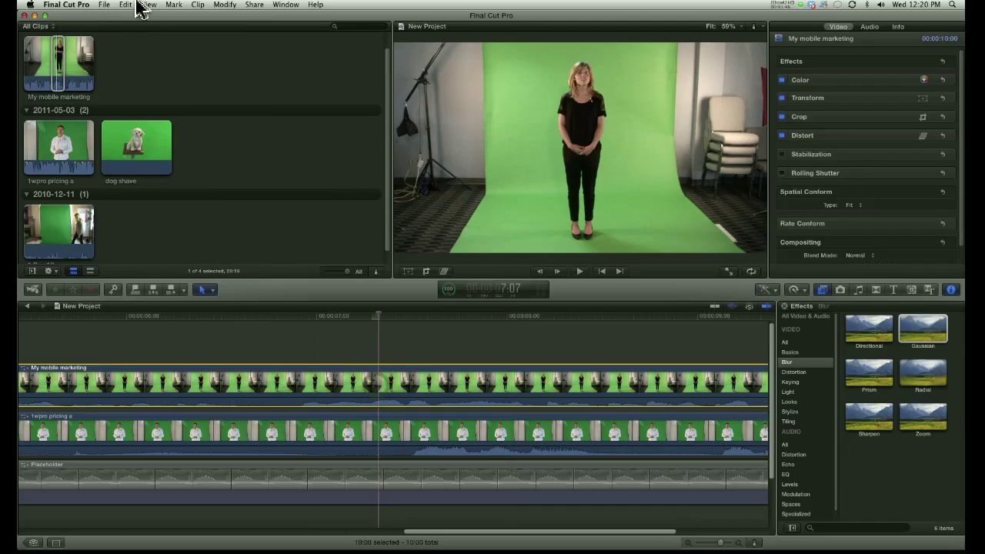
left_click(126, 6)
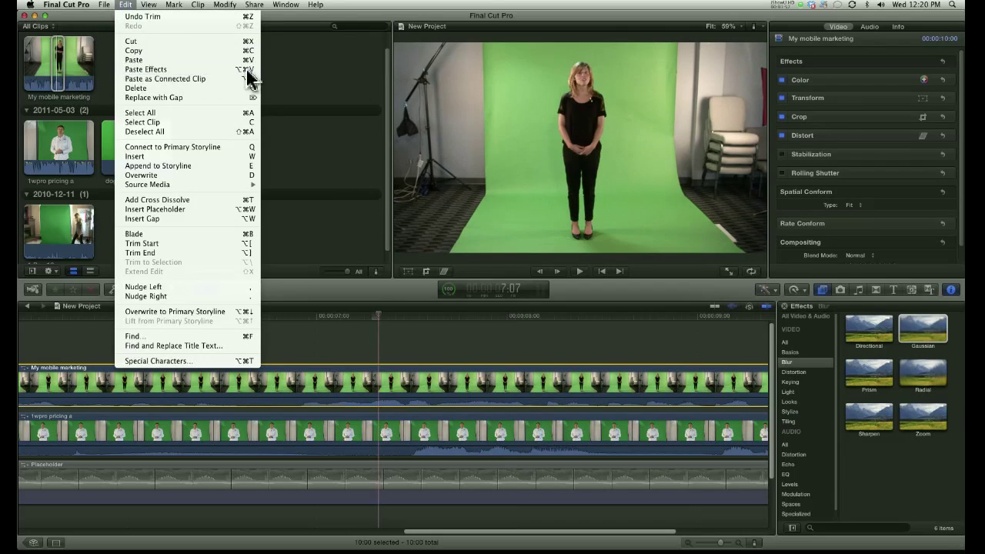
left_click(228, 70)
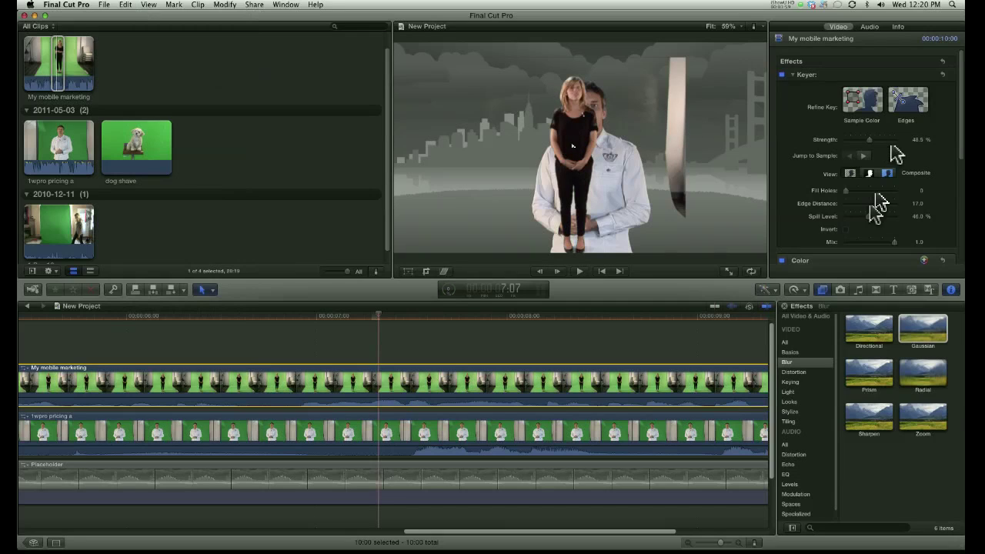
Trim both sides of the My mobile marketing picture closer to the woman to cut off the unkeyed studio remnant.
scroll(950, 158, "down", 1)
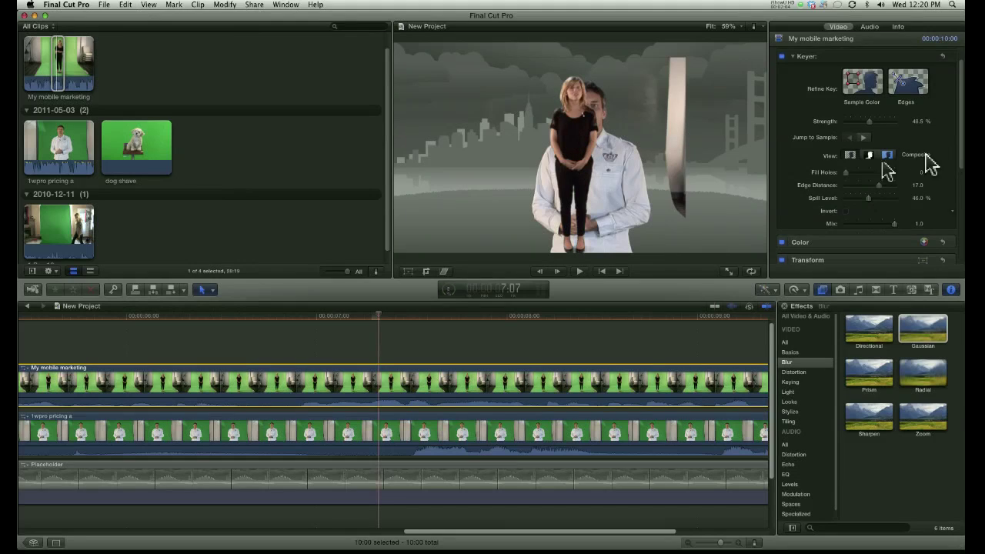
left_click(426, 272)
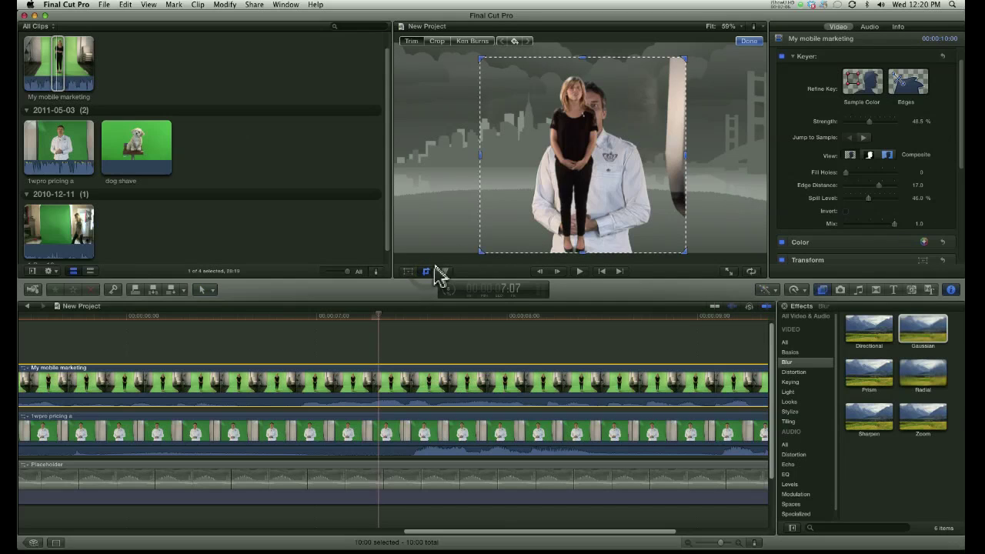
left_click_drag(686, 156, 669, 158)
left_click_drag(662, 162, 659, 160)
left_click_drag(482, 162, 525, 162)
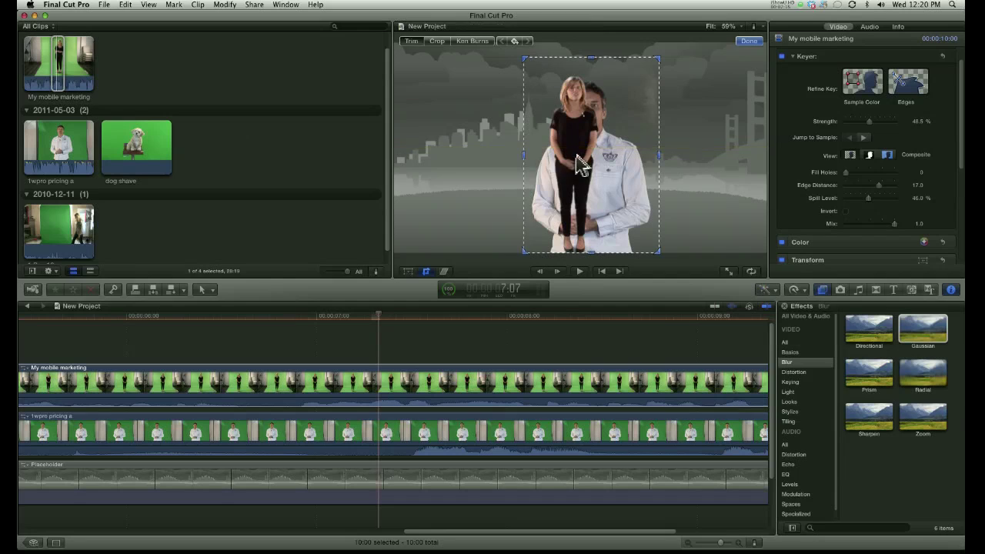
Move the woman to the man's left-hand side of the picture and scale her down so she stands further back in the scene.
left_click(408, 271)
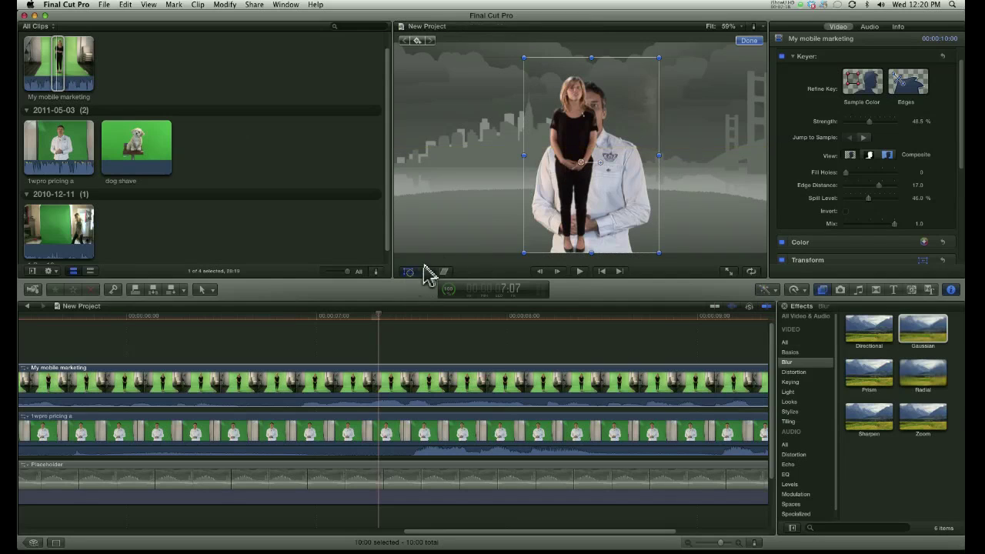
left_click_drag(583, 146, 465, 131)
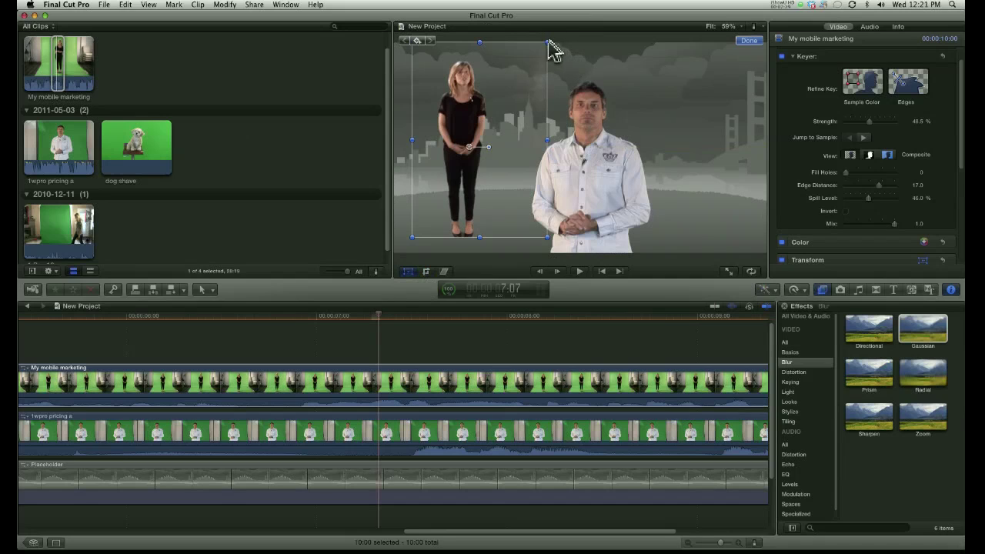
left_click_drag(547, 41, 483, 89)
left_click_drag(470, 142, 471, 152)
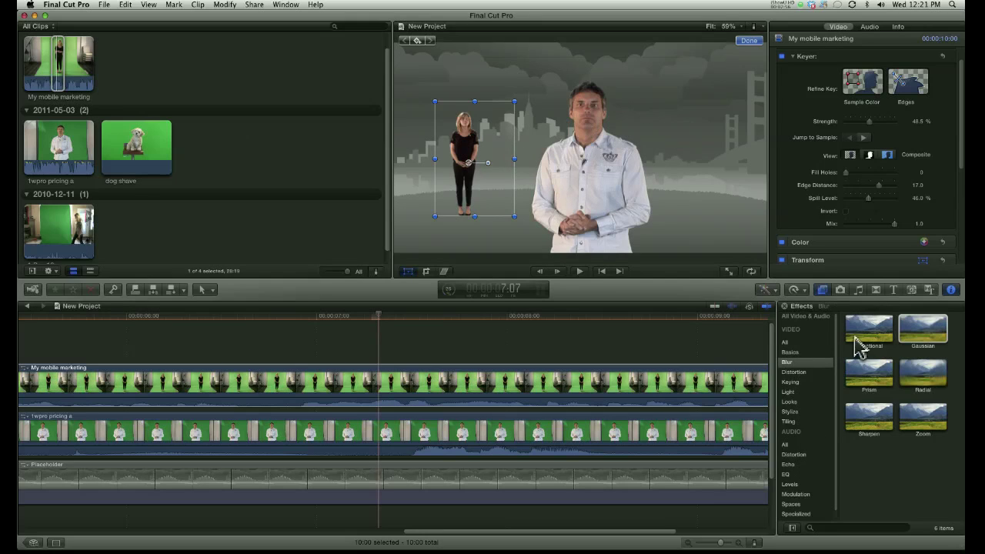
Search all video effects for "black" and apply the Black & White effect to the 1wpro pricing a clip.
left_click(885, 391)
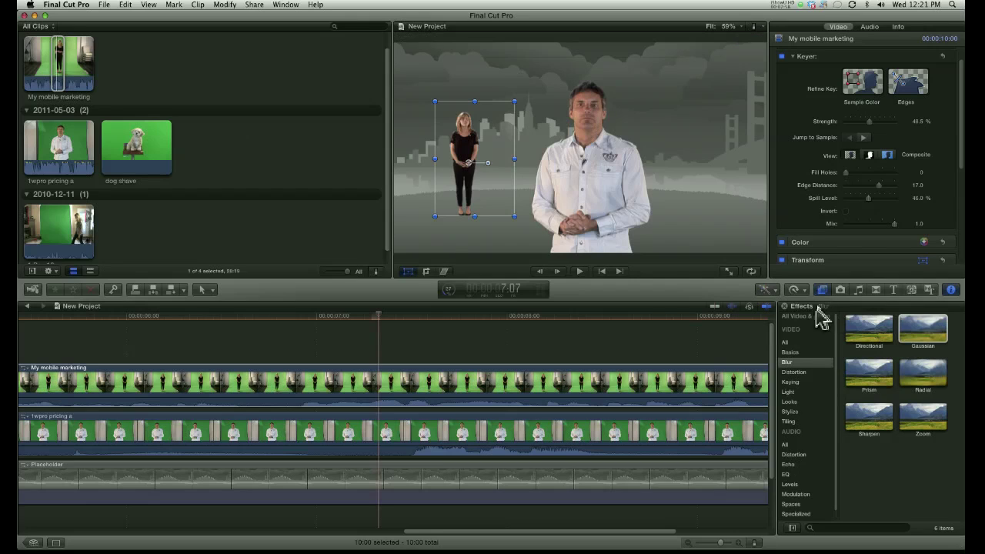
left_click(820, 529)
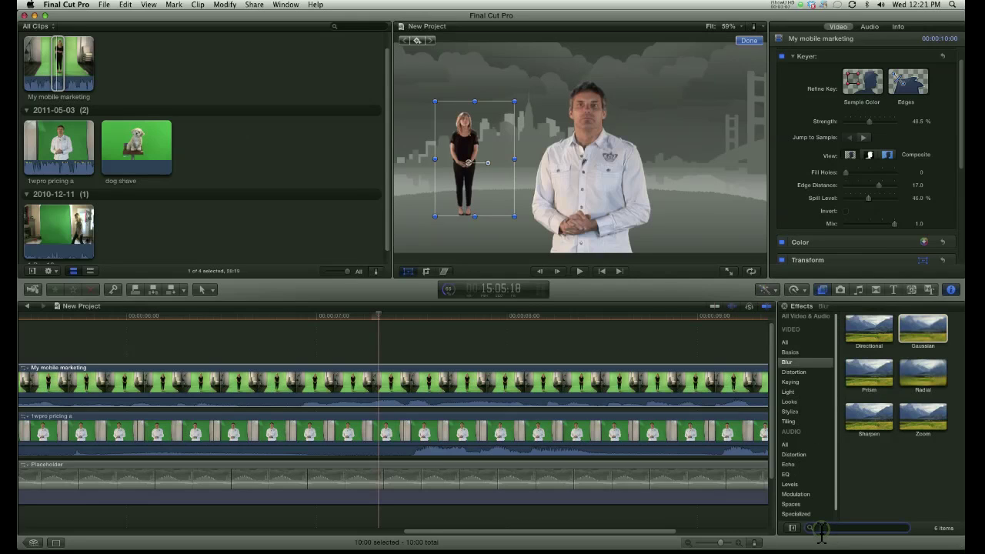
type("blur")
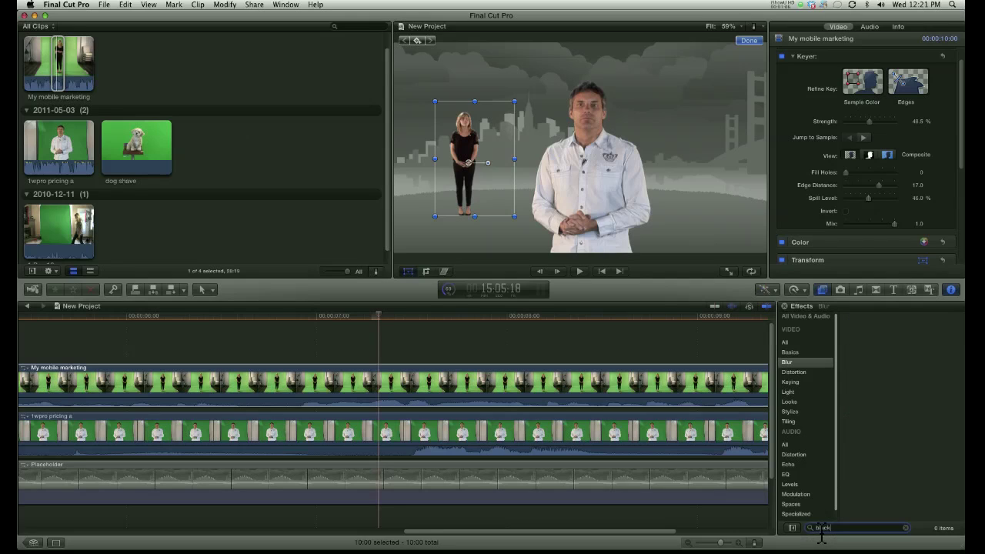
left_click(786, 343)
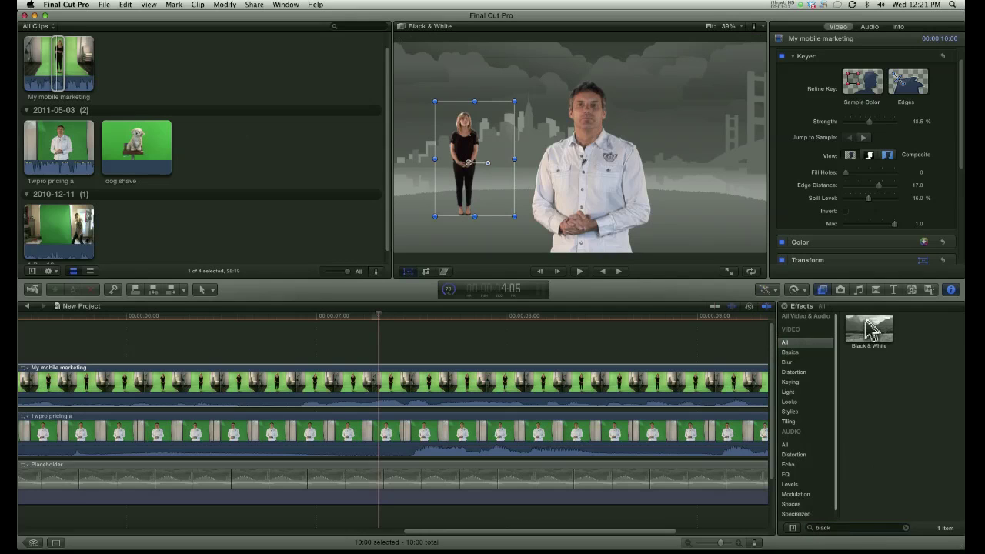
left_click_drag(452, 456, 440, 439)
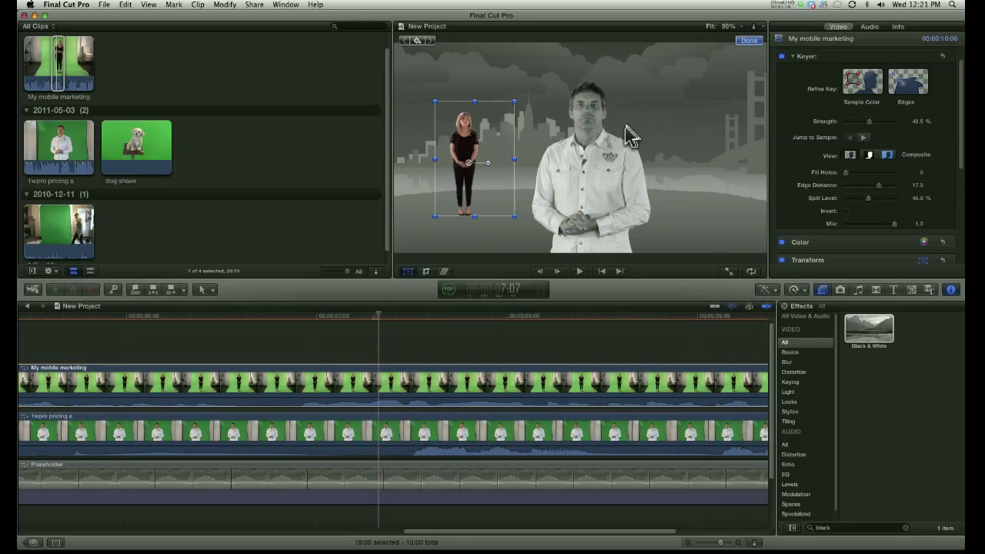
Select the 1wpro pricing a clip and examine its Keyer and Black & White effect settings.
left_click(550, 437)
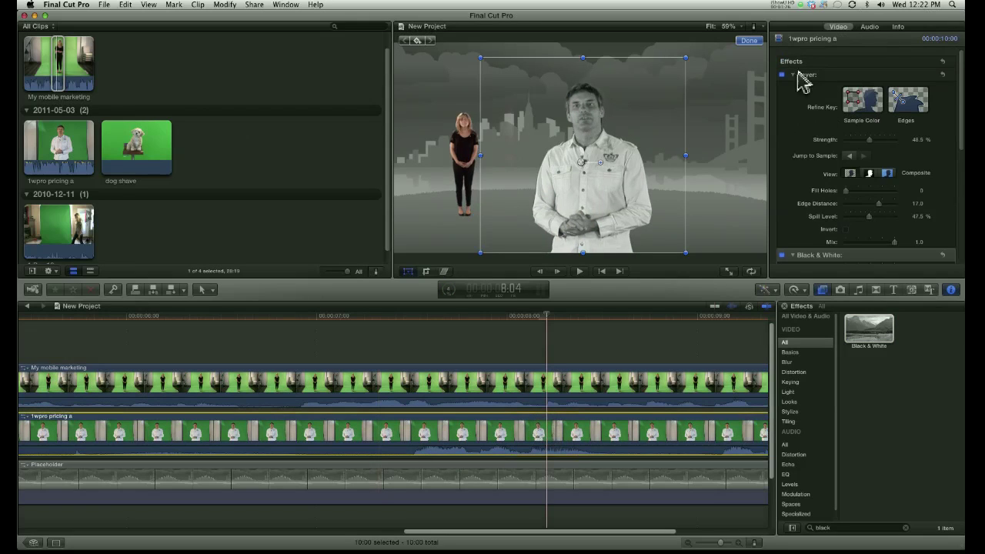
scroll(874, 245, "down", 1)
scroll(875, 245, "down", 5)
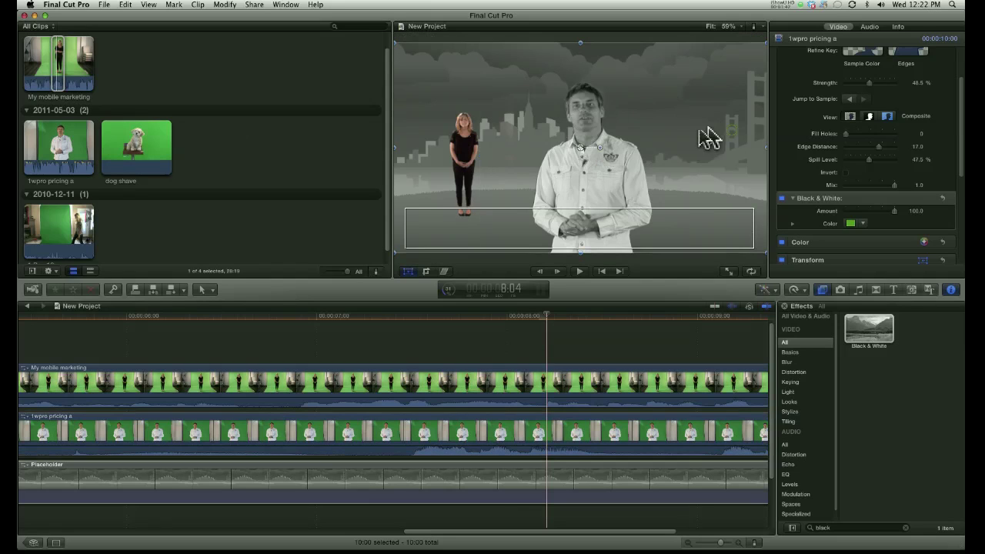
Shift the Placeholder background slightly right and down behind the two keyed people.
left_click(505, 481)
left_click(511, 480)
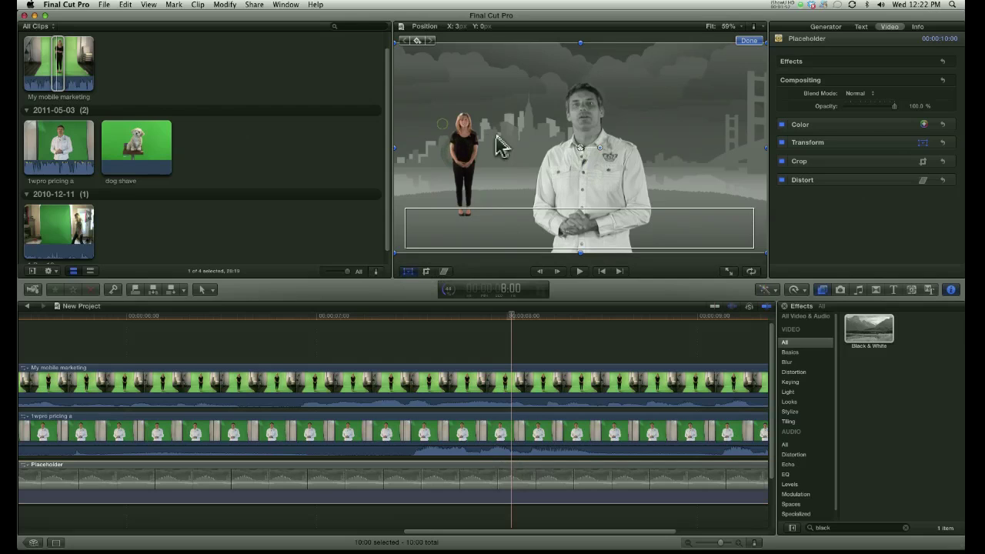
left_click_drag(579, 124, 600, 128)
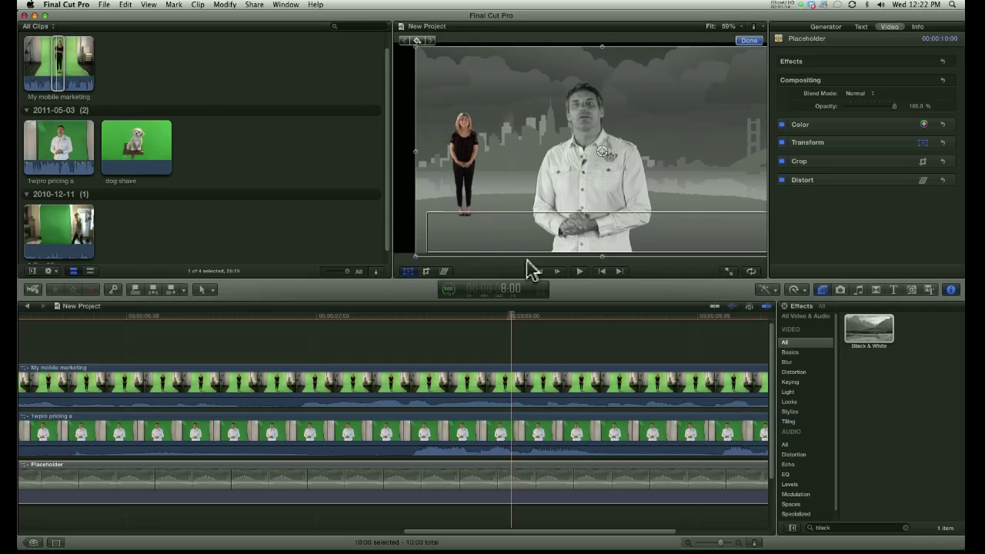
Finish transforming the Placeholder background and apply the Gaussian blur effect to it with an amount of 11.5.
left_click(745, 44)
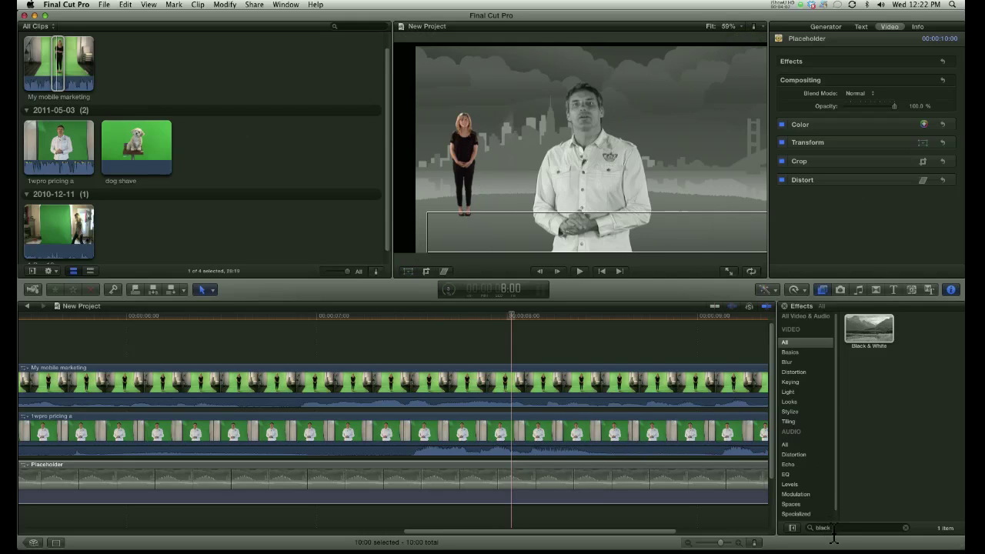
left_click(542, 493)
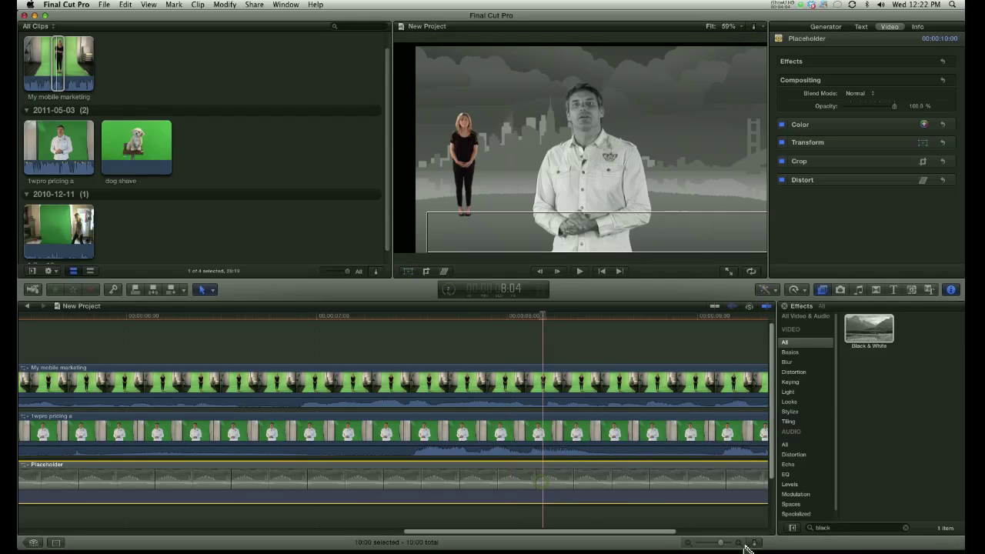
left_click(787, 361)
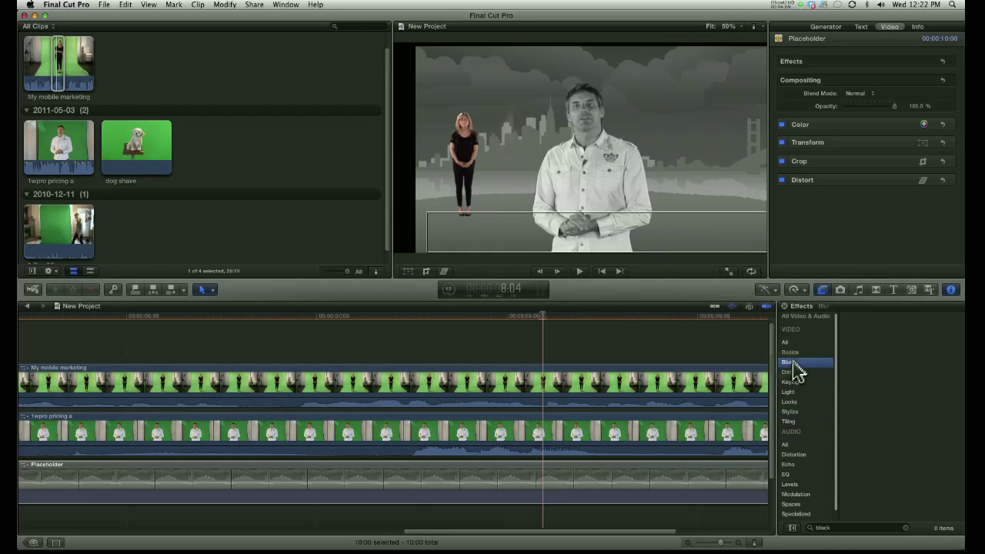
left_click(834, 528)
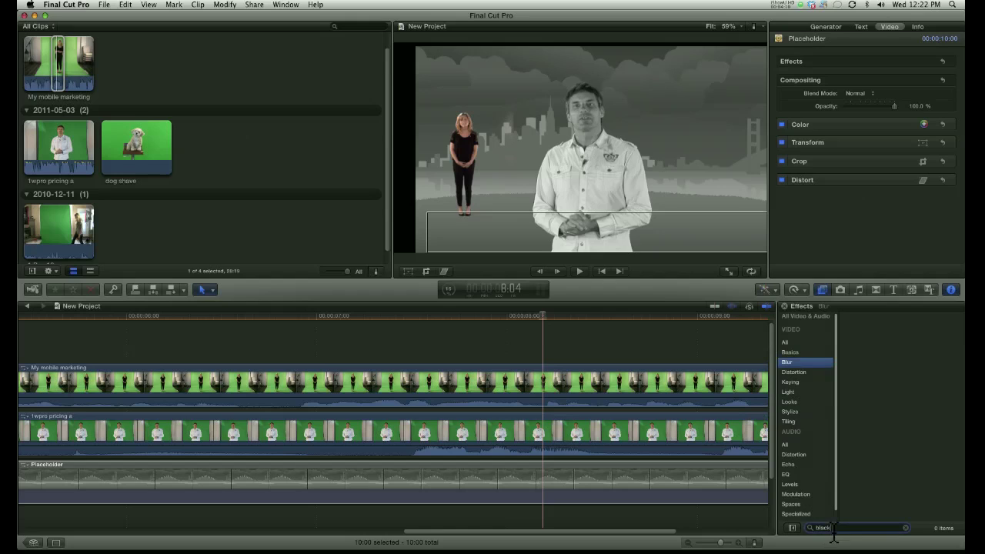
key("BackSpace")
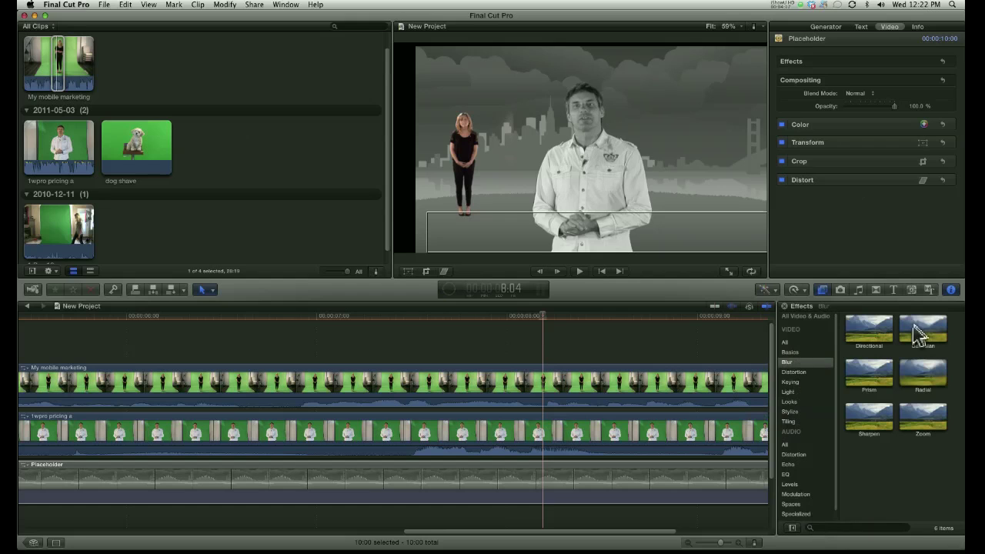
left_click_drag(921, 335, 563, 477)
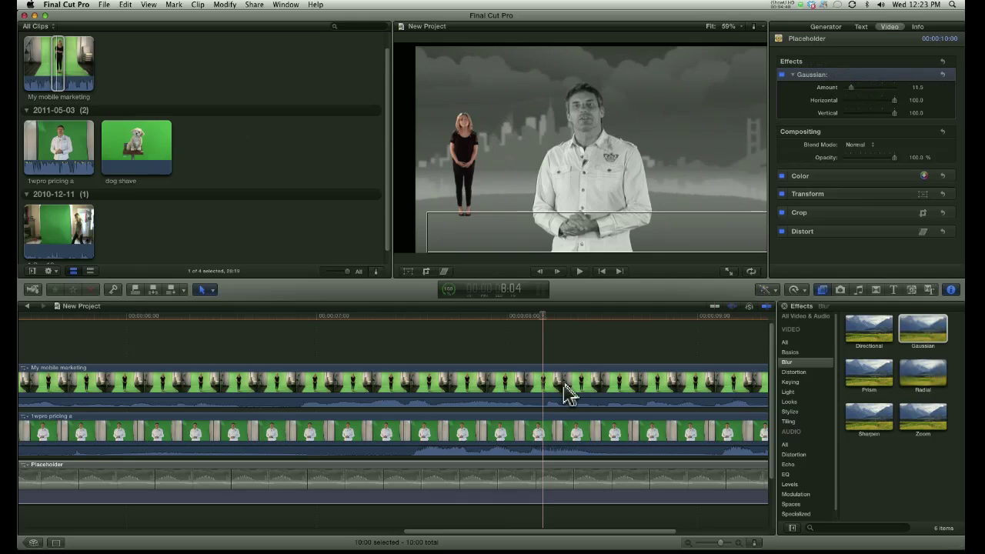
Apply the Gaussian blur to the My mobile marketing clip and delete the duplicate second Gaussian effect from the Placeholder clip.
left_click(923, 333)
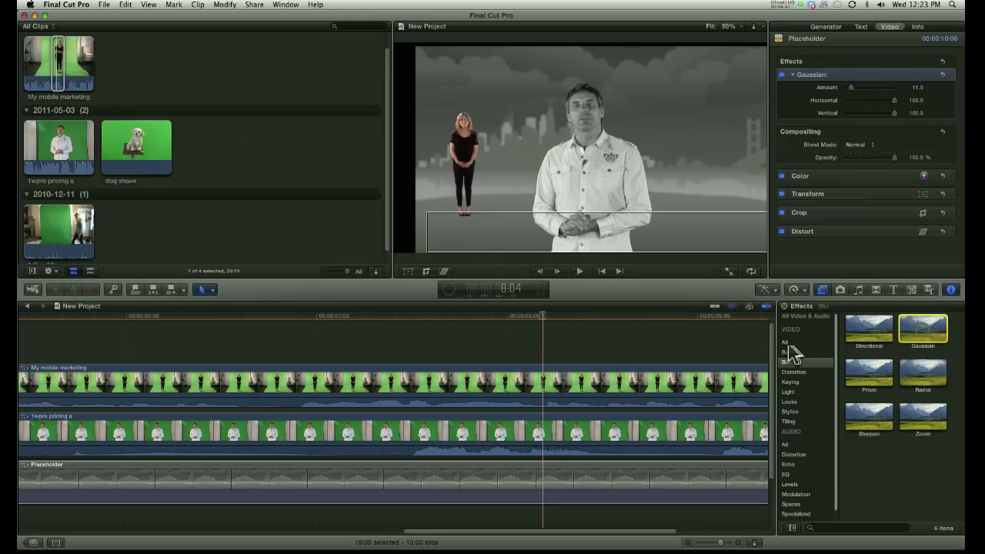
left_click_drag(616, 410, 609, 402)
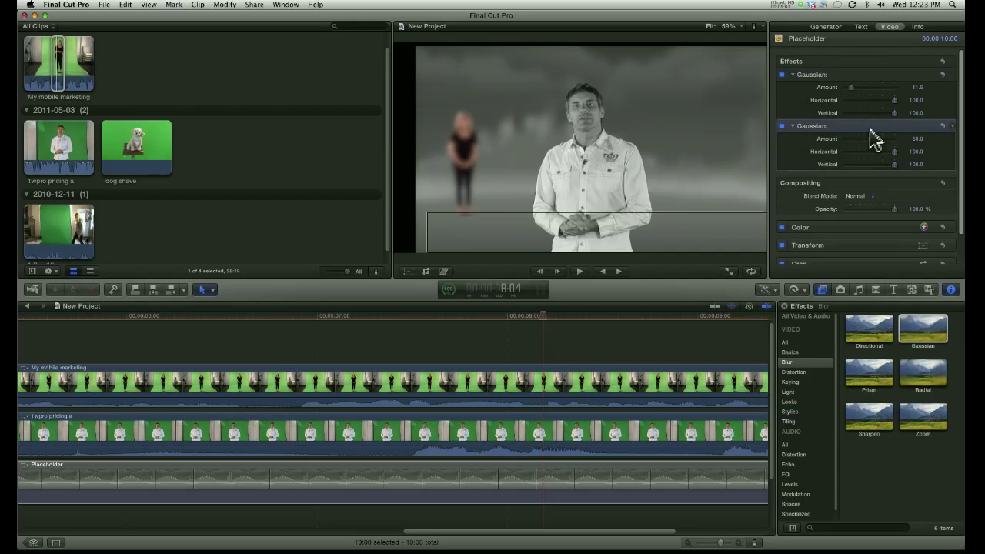
key("Delete")
Set the Gaussian blur amount on the My mobile marketing clip to 9.5.
left_click(529, 397)
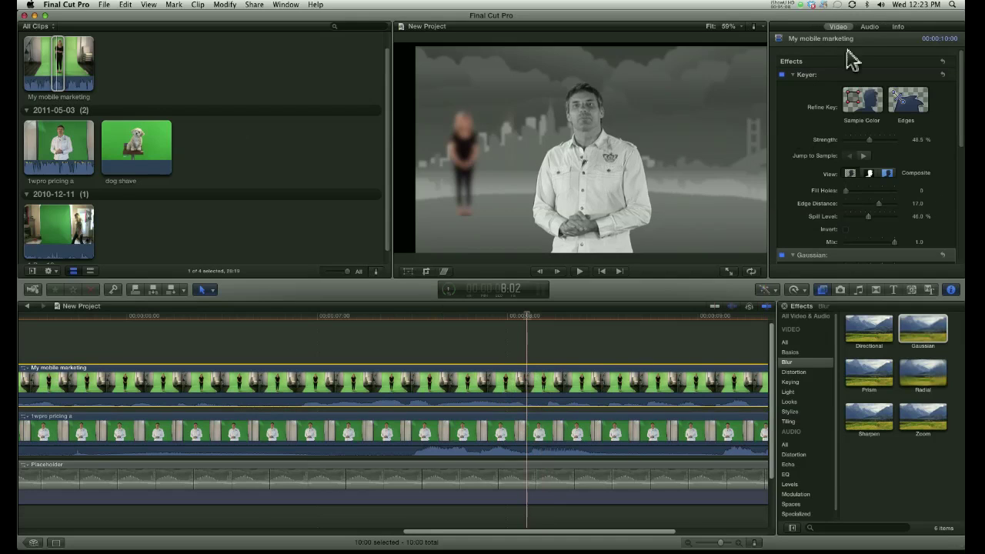
scroll(838, 154, "down", 3)
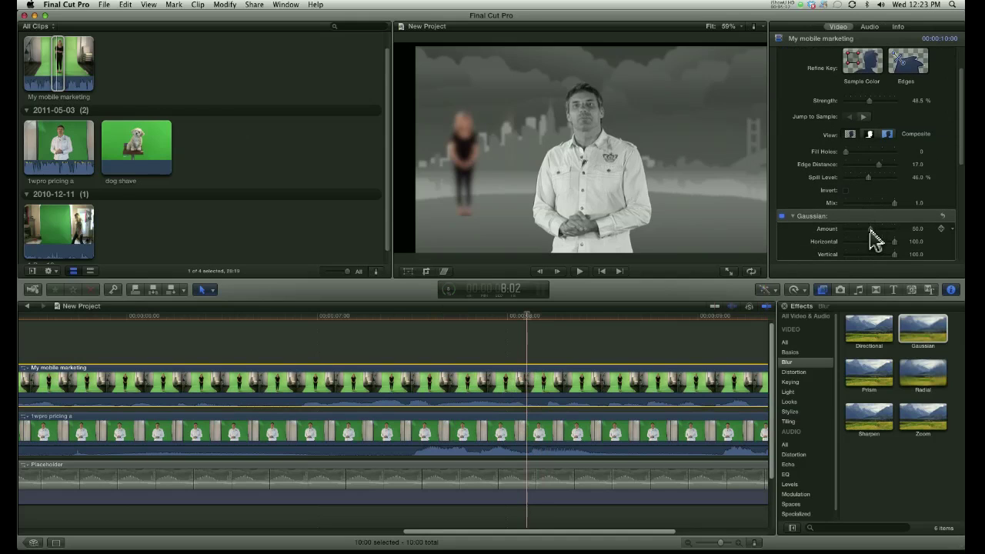
left_click_drag(864, 230, 857, 229)
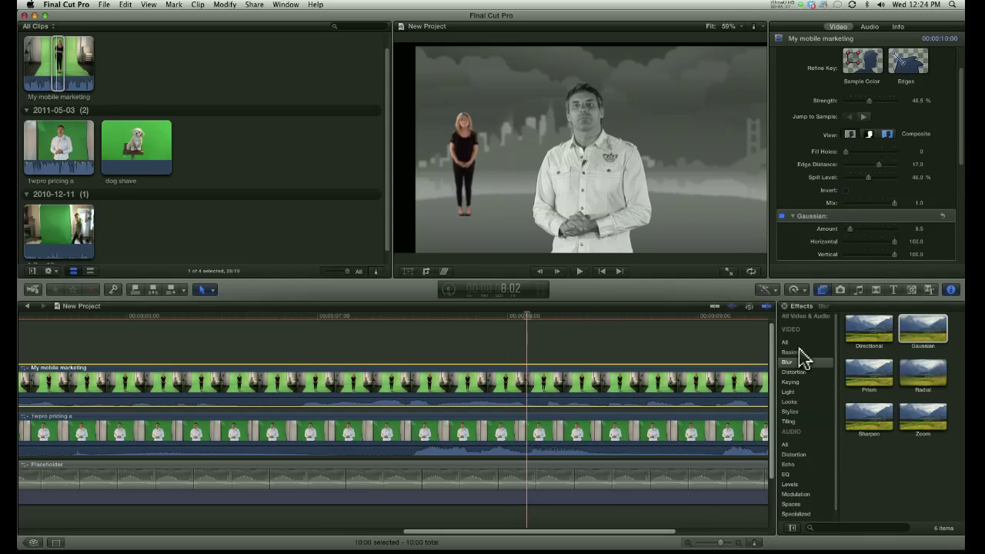
Search all video effects for "black" and apply the Black & White effect to the My mobile marketing clip.
left_click(814, 528)
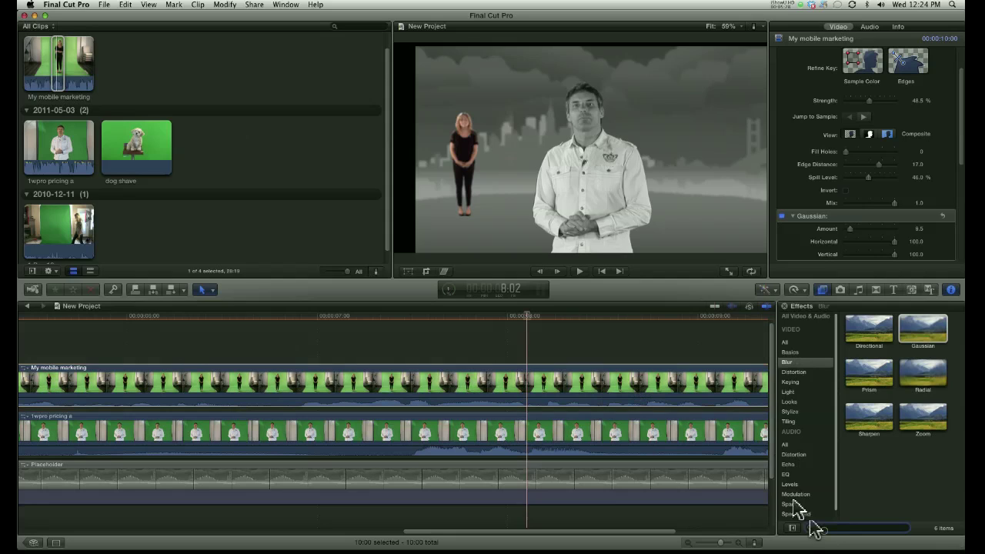
left_click(785, 342)
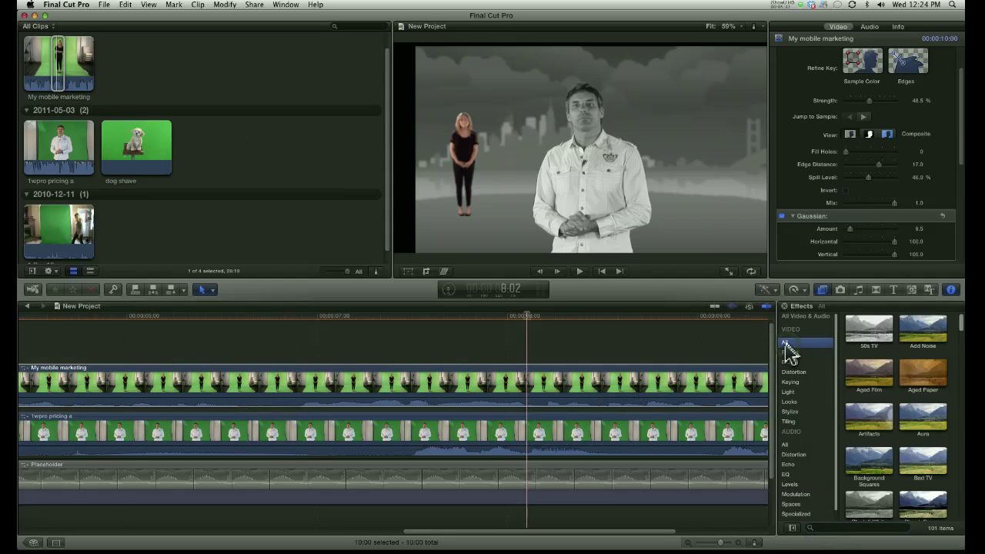
left_click(822, 530)
type("black")
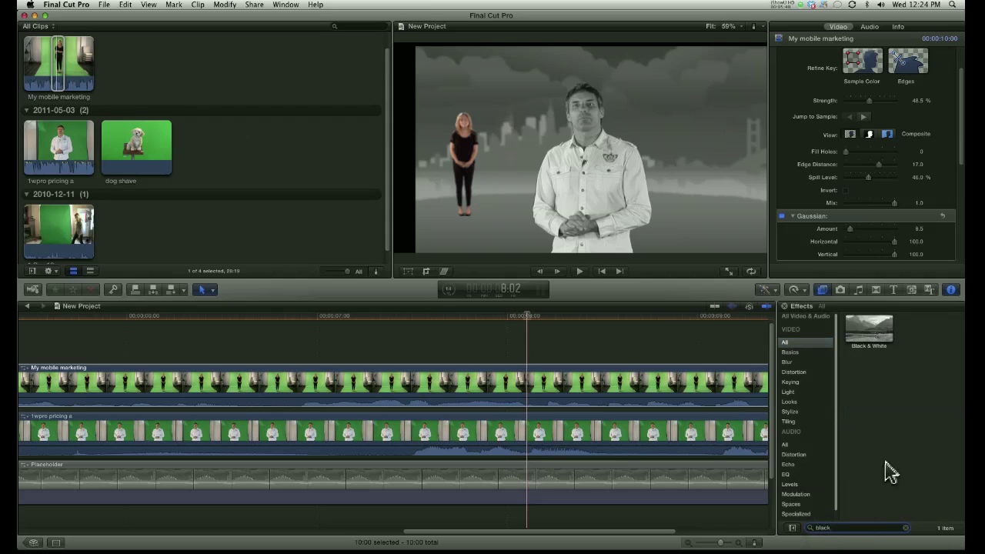
left_click_drag(873, 331, 600, 385)
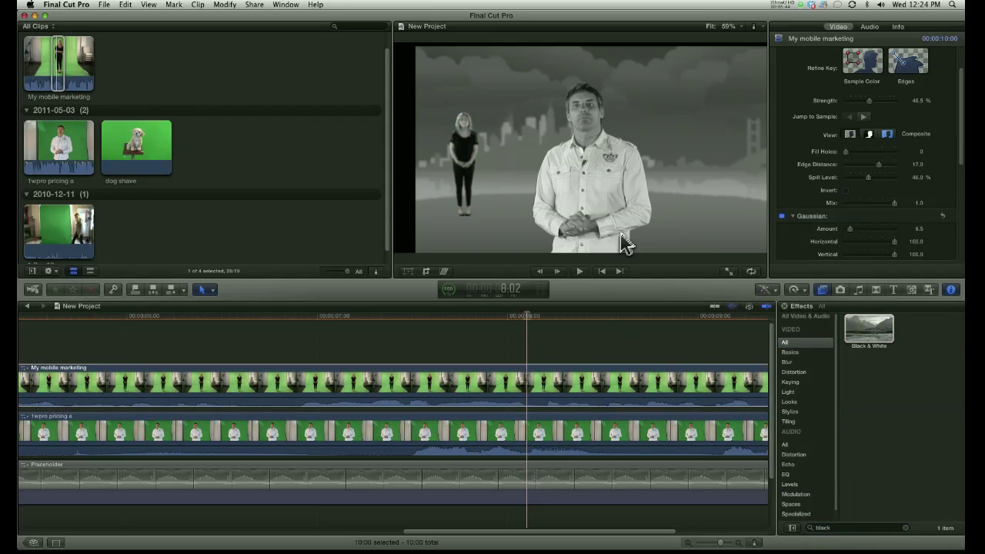